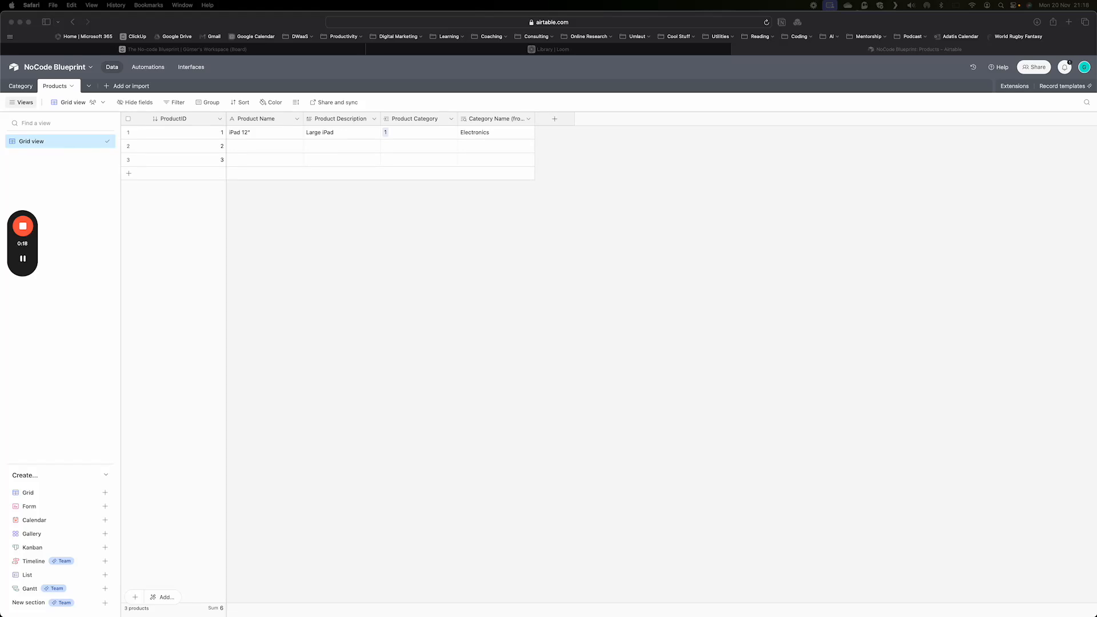
Review the existing Category and Products tables and their fields
{"action": "left_click", "coordinate": [21, 87]}
{"action": "left_click", "coordinate": [21, 87]}
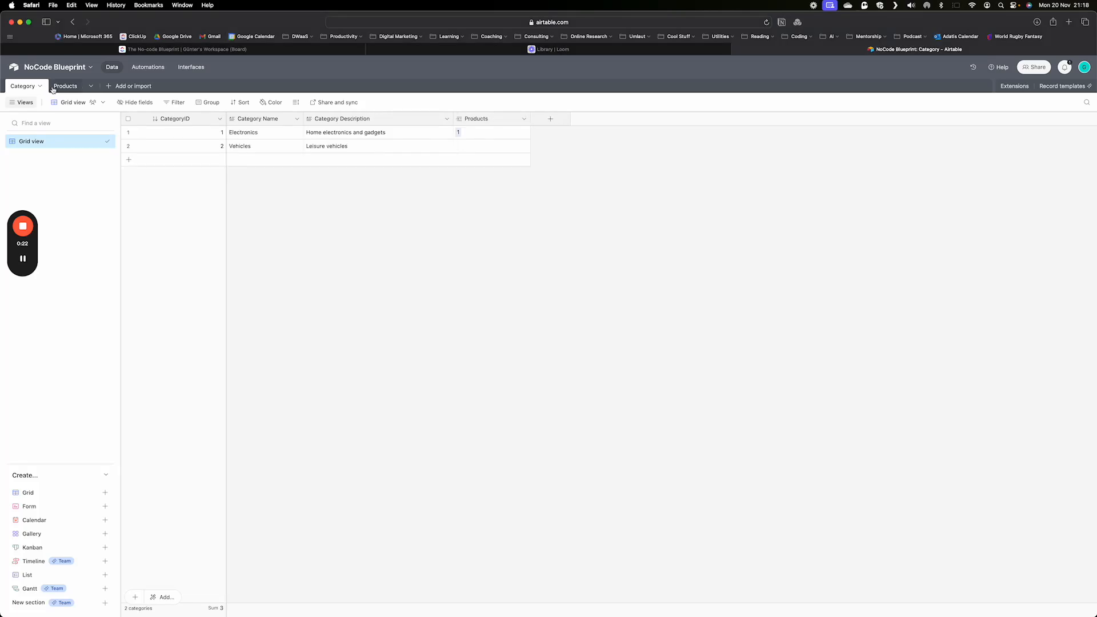
{"action": "left_click", "coordinate": [60, 87]}
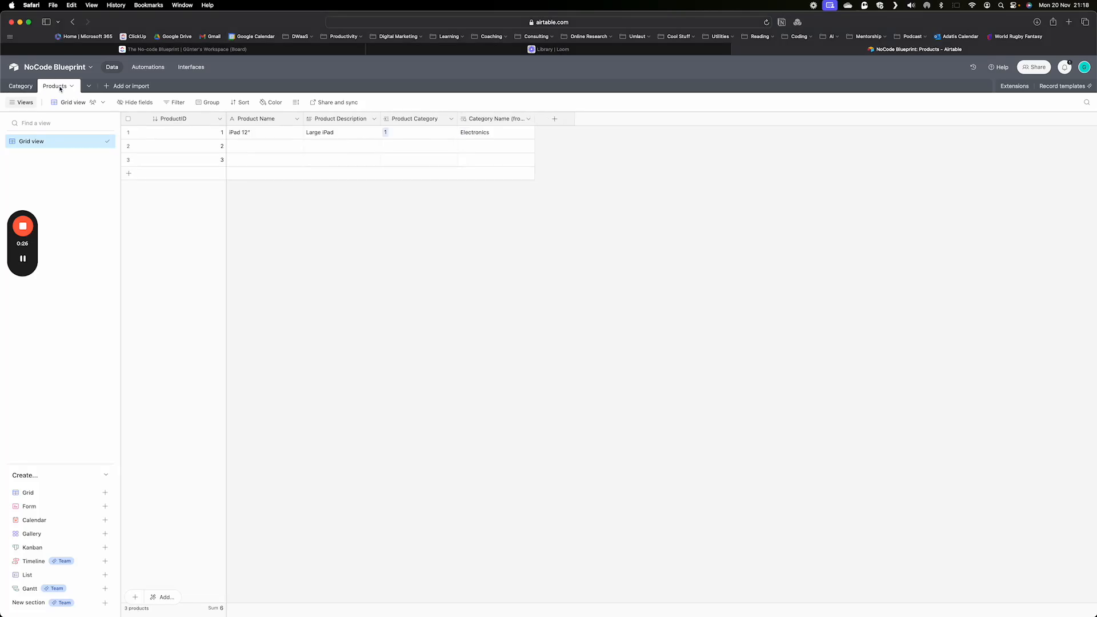
{"action": "left_click", "coordinate": [24, 86]}
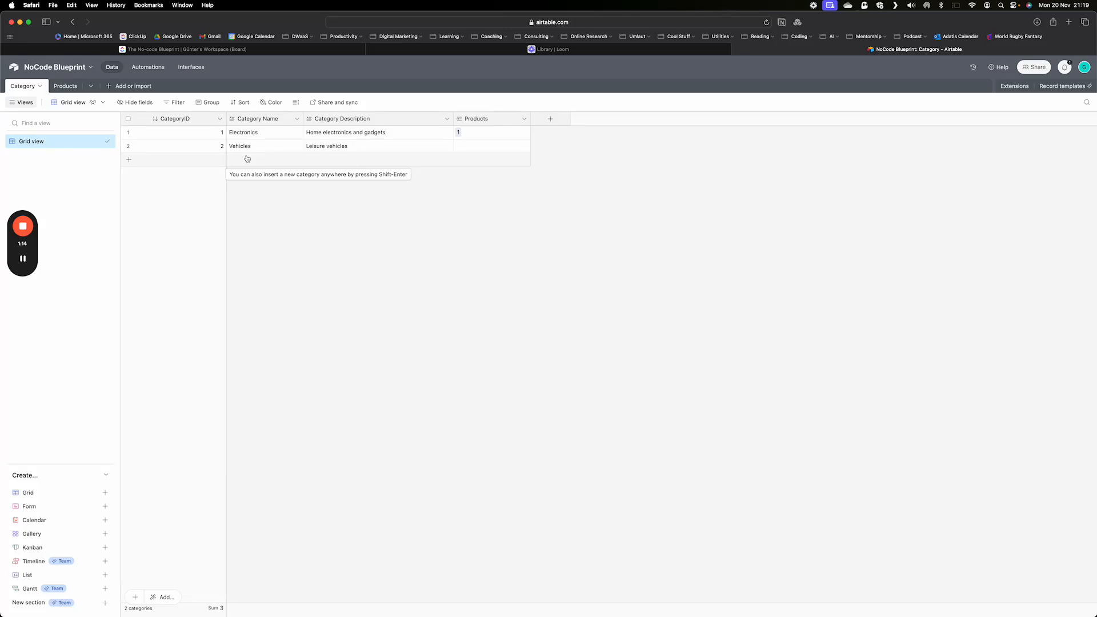
Create a blank table in the base and name it Customer
{"action": "left_click", "coordinate": [108, 86]}
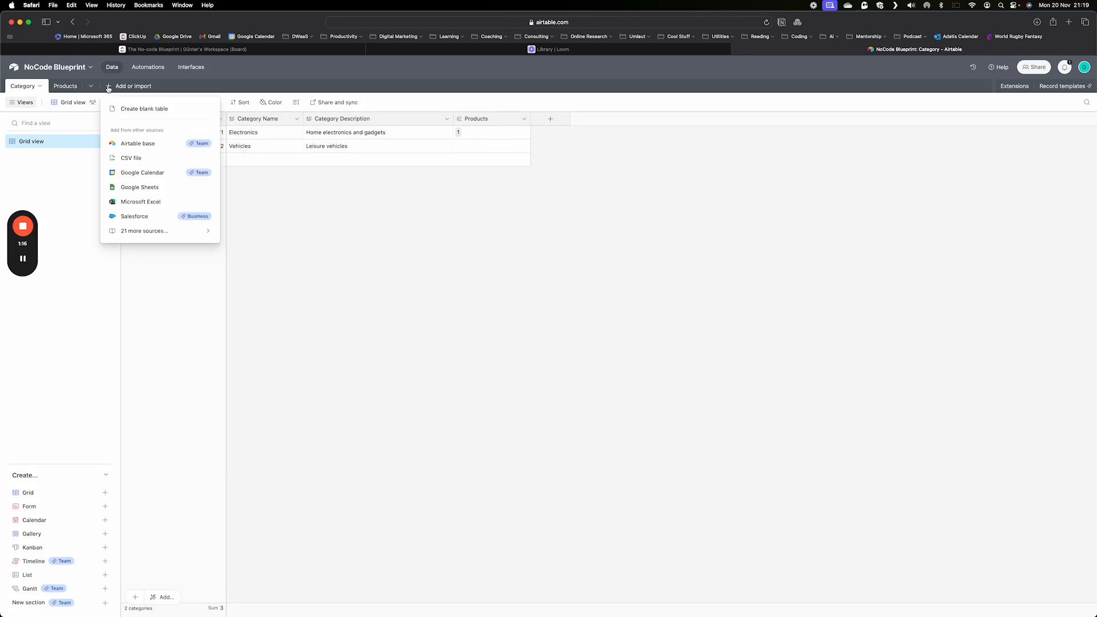
{"action": "left_click", "coordinate": [140, 110]}
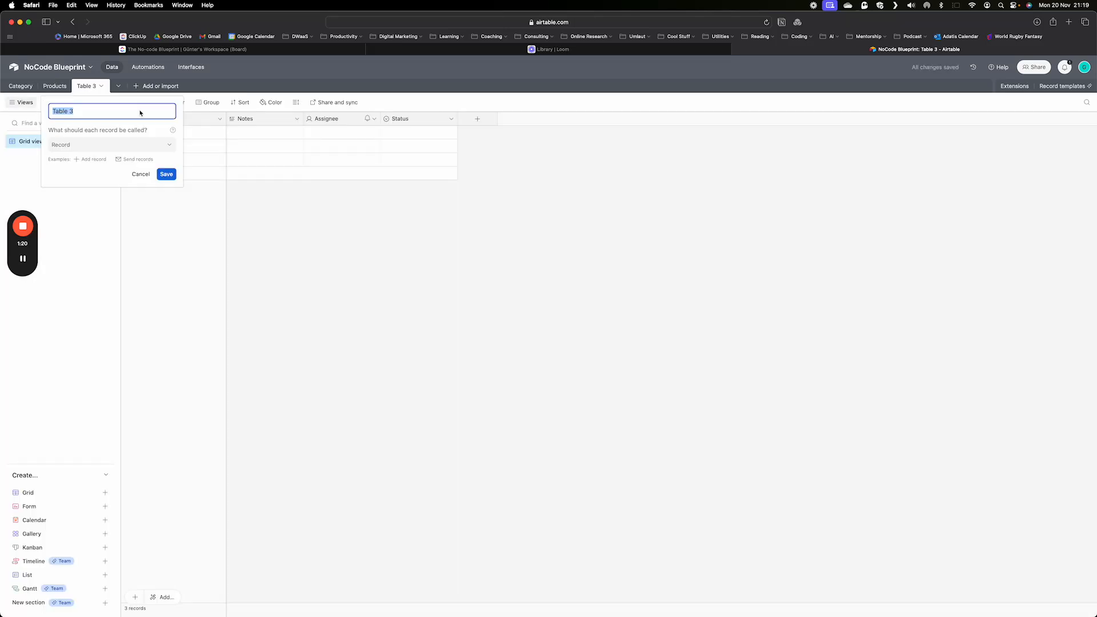
{"action": "type", "text": "Customer"}
{"action": "left_click", "coordinate": [162, 176]}
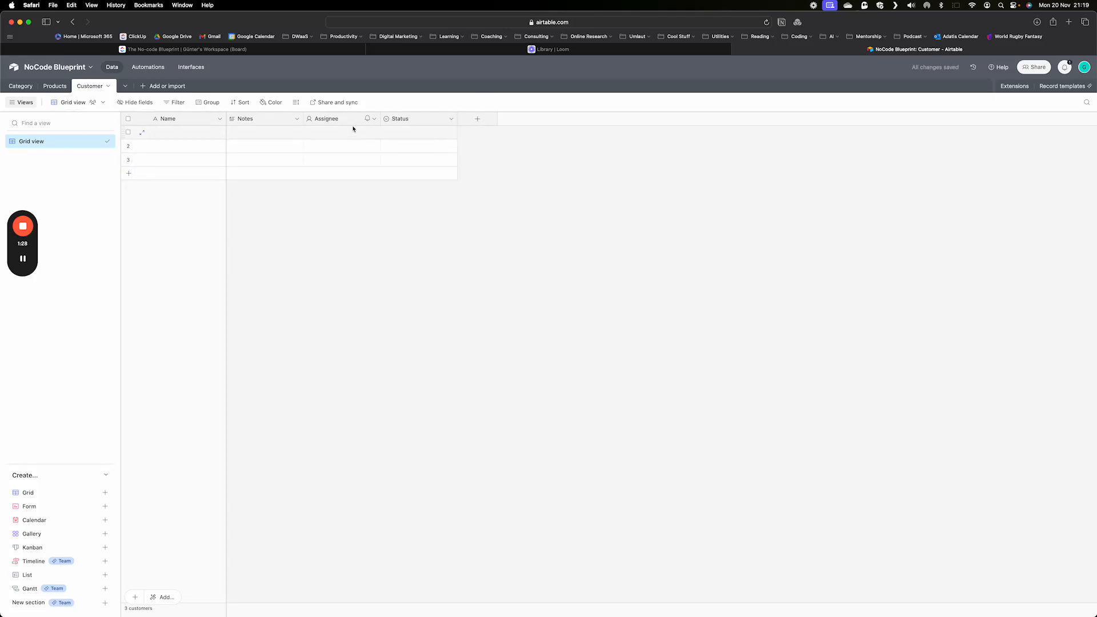
Rename the Customer table's primary field to CustomerID and set its field type to Autonumber
{"action": "double_click", "coordinate": [179, 120]}
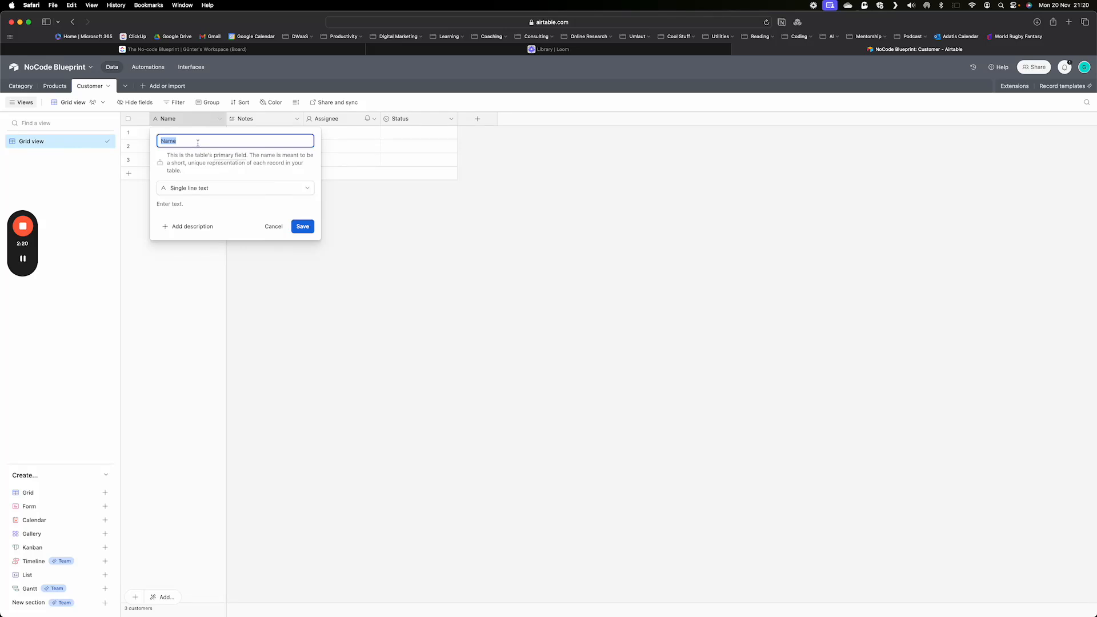
{"action": "type", "text": "CustomerID"}
{"action": "left_click", "coordinate": [282, 190]}
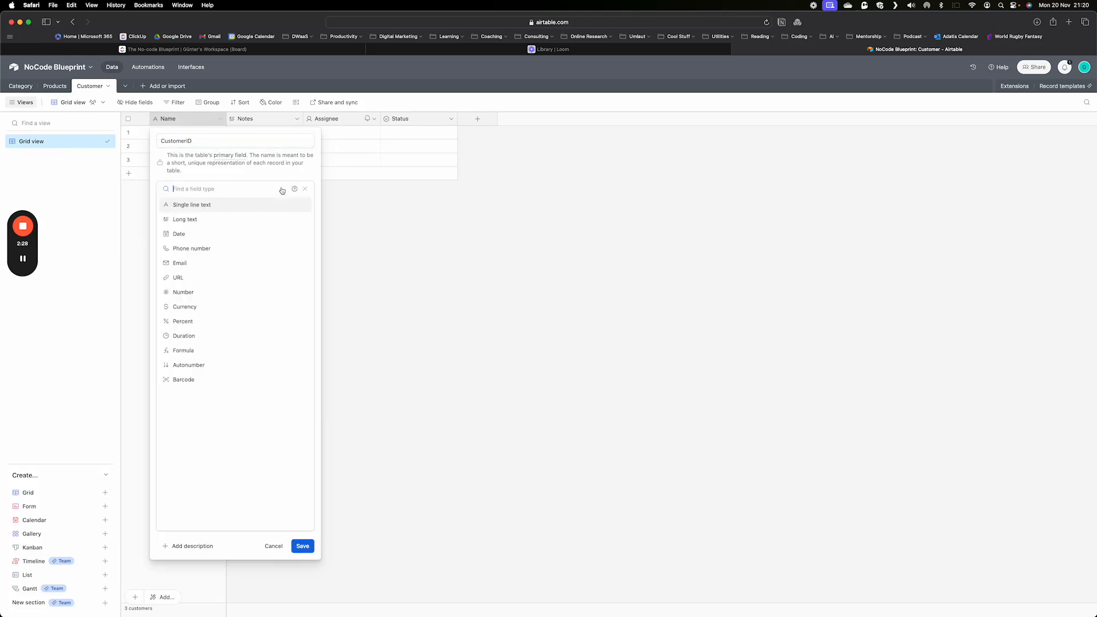
{"action": "left_click", "coordinate": [192, 366]}
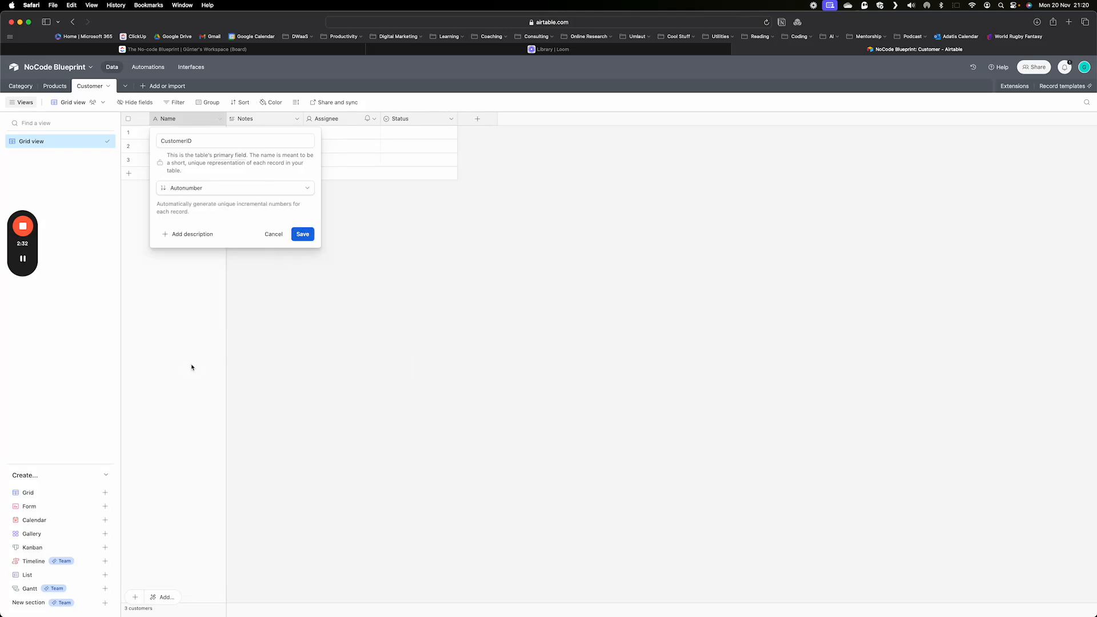
{"action": "left_click", "coordinate": [303, 236]}
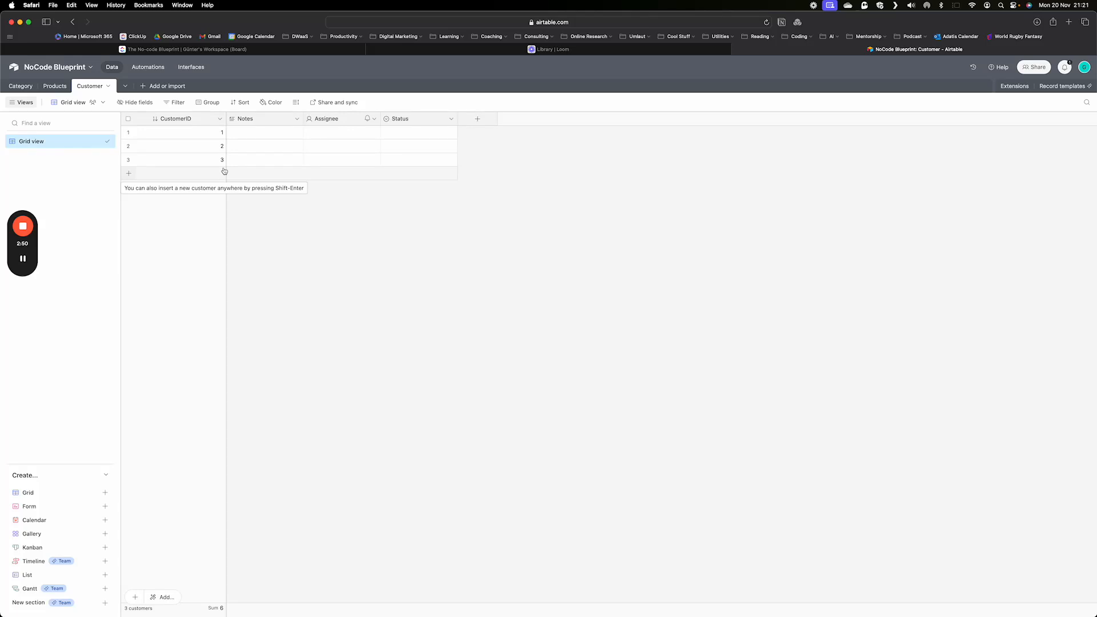
Rename the Notes field to Customer Name and change its type to Single line text
{"action": "left_click", "coordinate": [257, 120]}
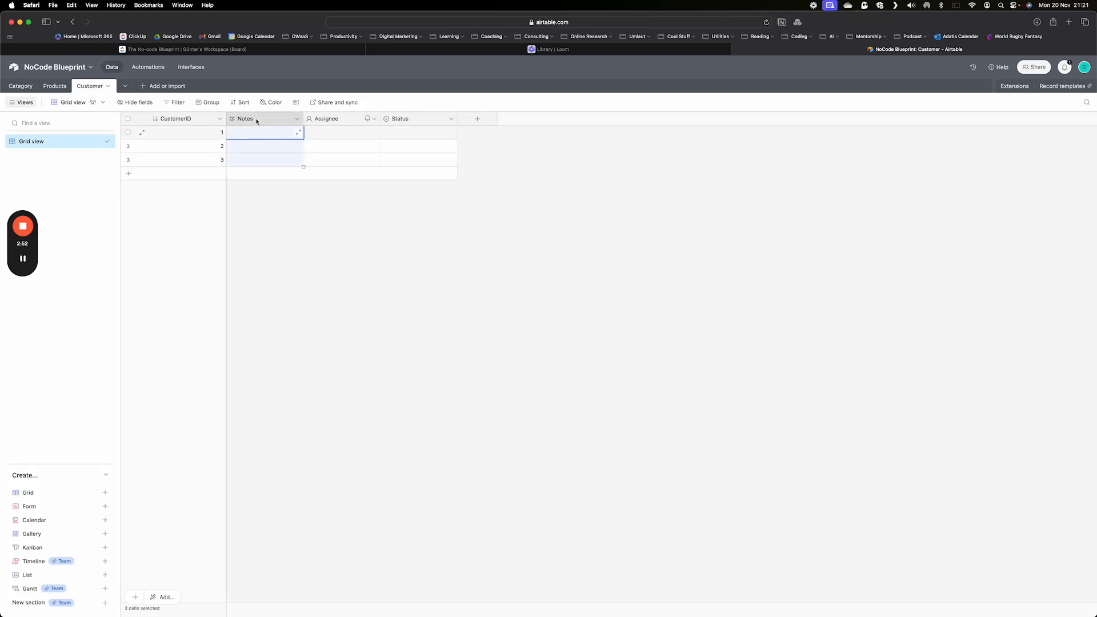
{"action": "double_click", "coordinate": [257, 120]}
{"action": "type", "text": "Customer "}
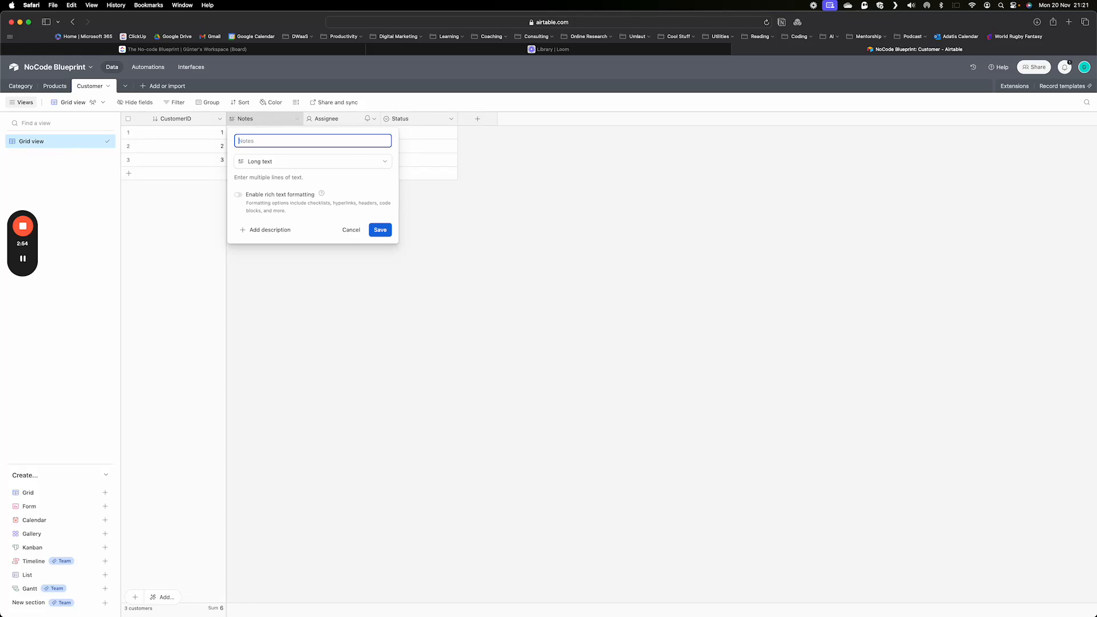
{"action": "type", "text": "Name"}
{"action": "left_click", "coordinate": [269, 161]}
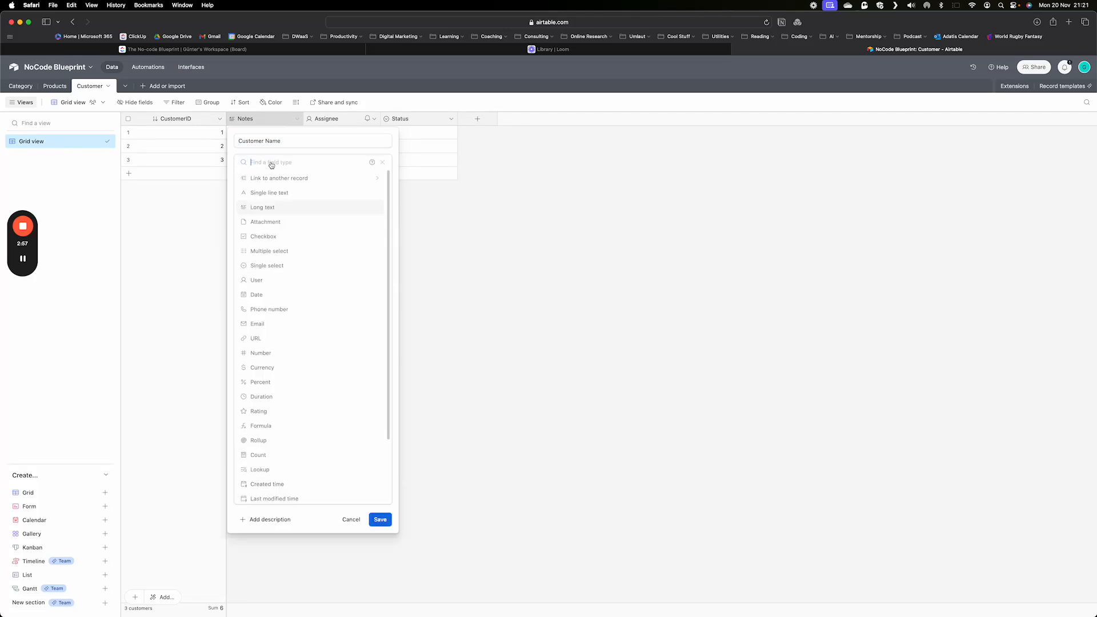
{"action": "left_click", "coordinate": [273, 193]}
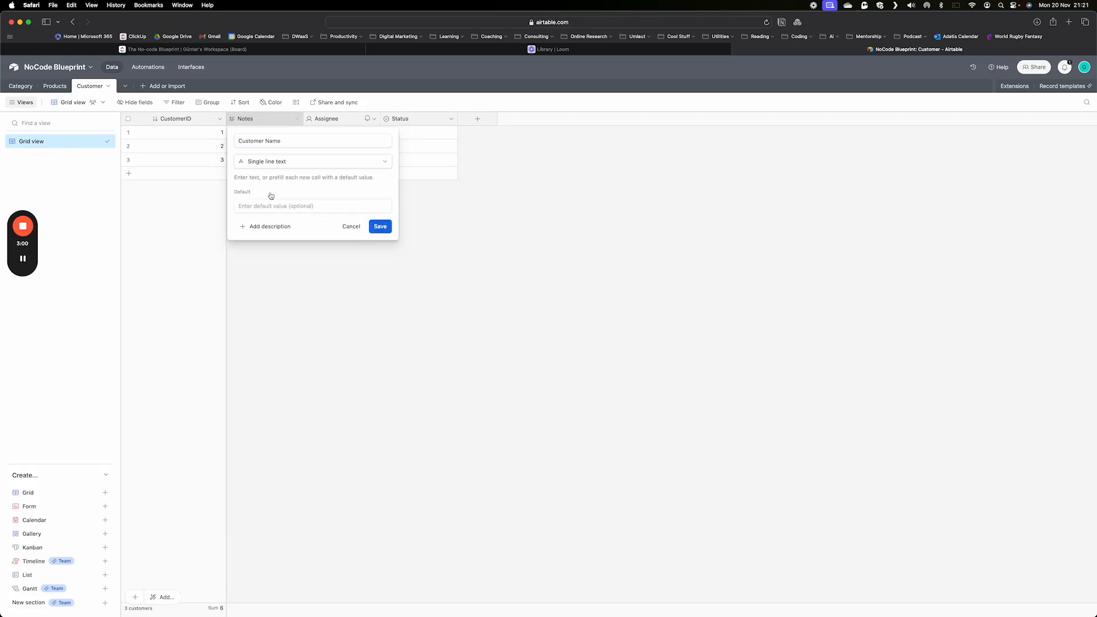
{"action": "left_click", "coordinate": [380, 226]}
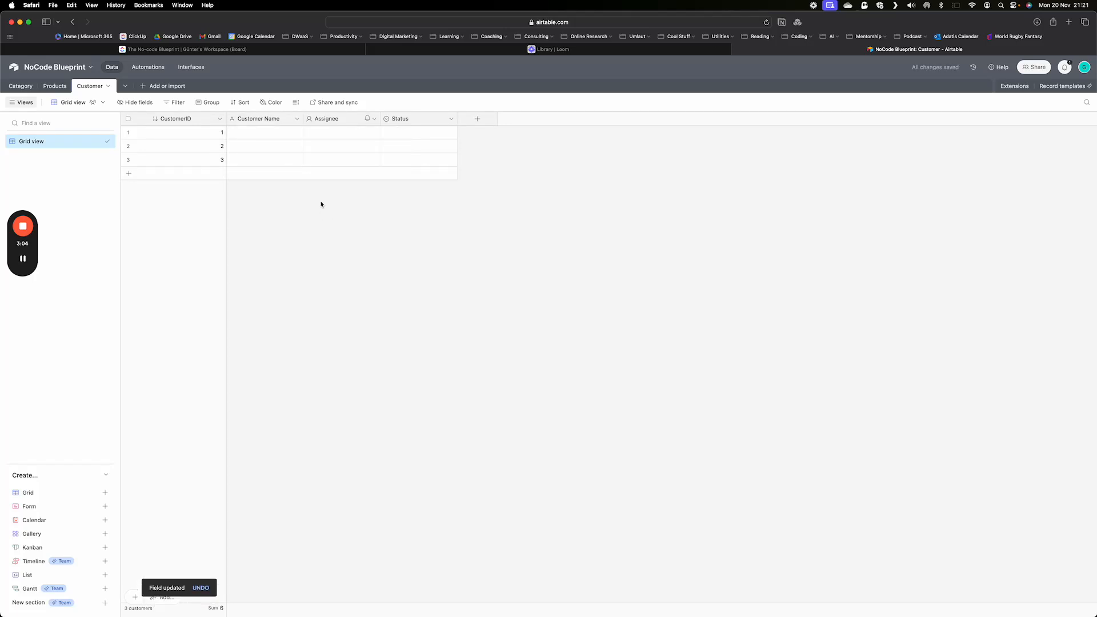
Rename the Assignee field to Customer Address and change its type to Long text
{"action": "double_click", "coordinate": [330, 121]}
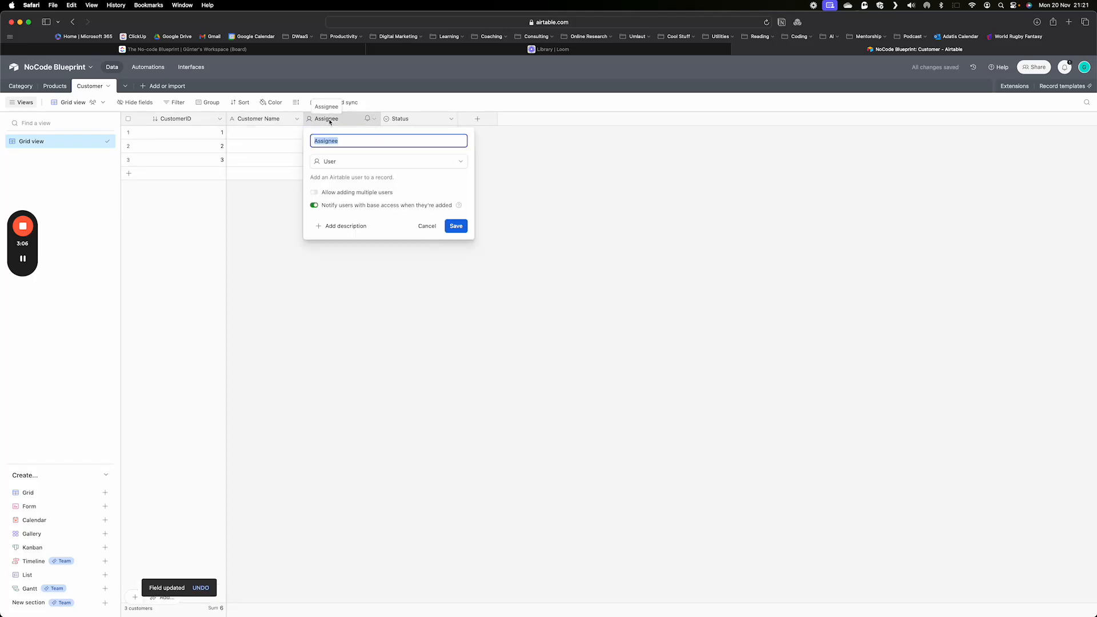
{"action": "type", "text": "Cusfom"}
{"action": "key", "text": "BackSpace"}
{"action": "key", "text": "BackSpace"}
{"action": "key", "text": "BackSpace"}
{"action": "key", "text": "BackSpace"}
{"action": "type", "text": "som"}
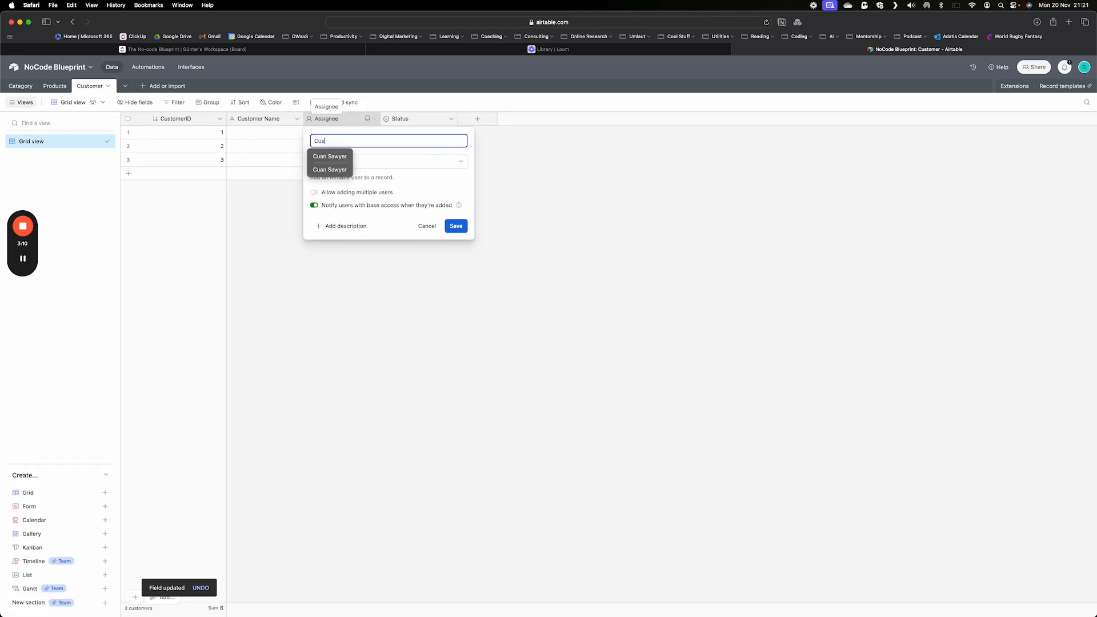
{"action": "key", "text": "BackSpace"}
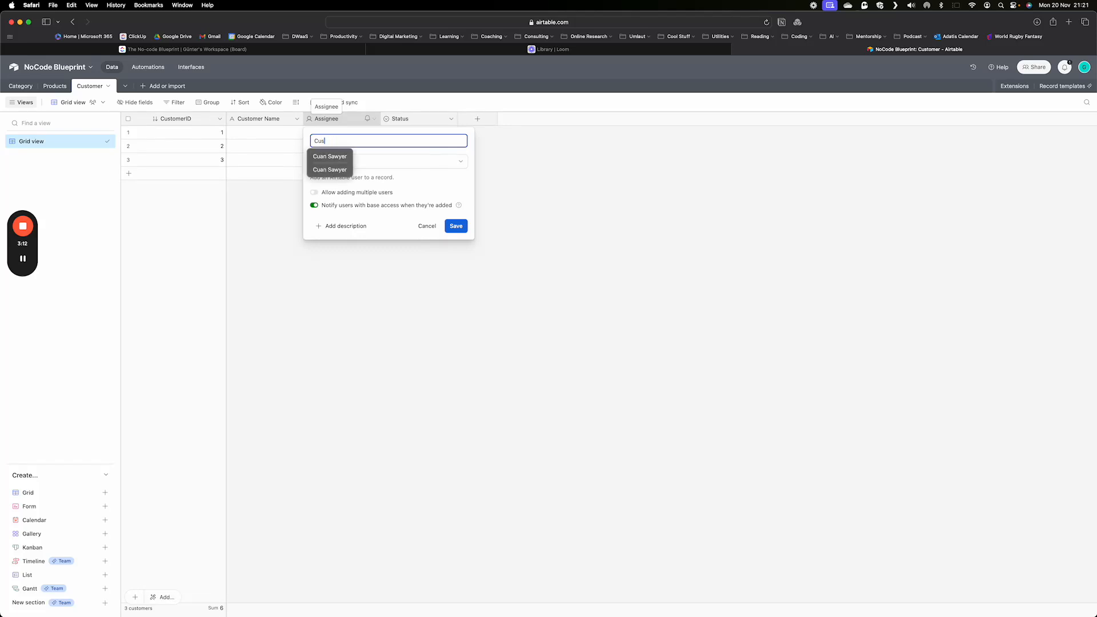
{"action": "type", "text": "tomer Address"}
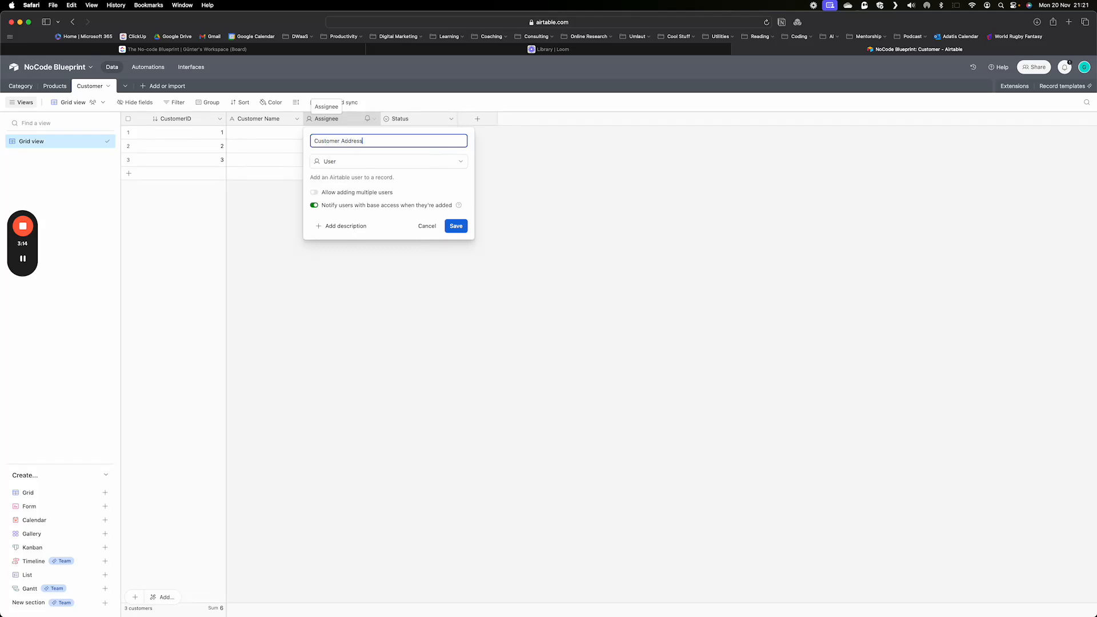
{"action": "left_click", "coordinate": [361, 162]}
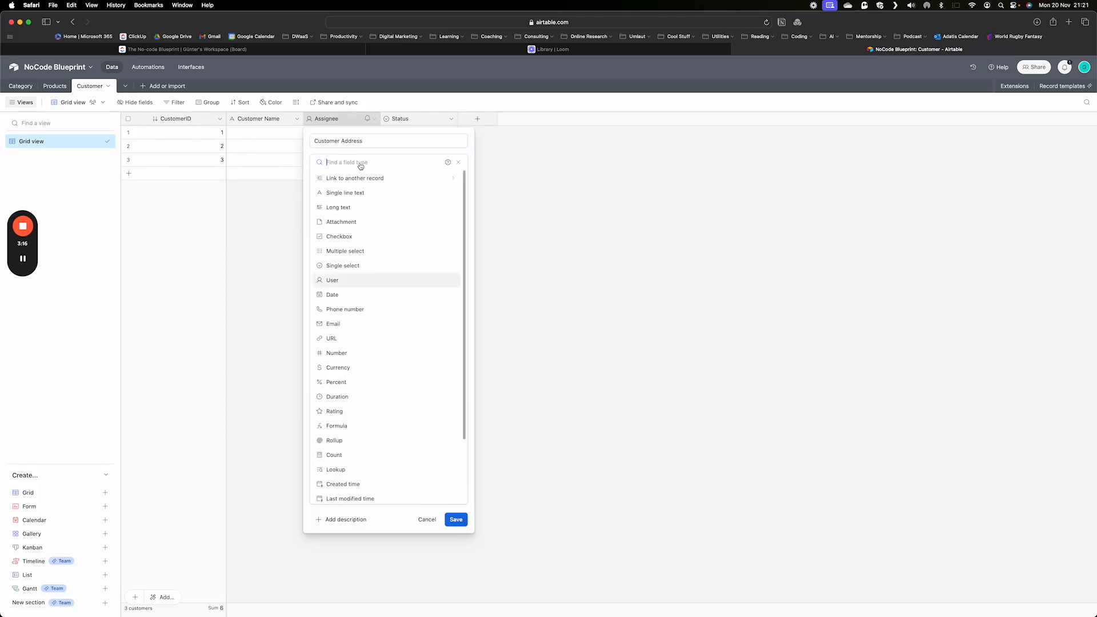
{"action": "left_click", "coordinate": [352, 208]}
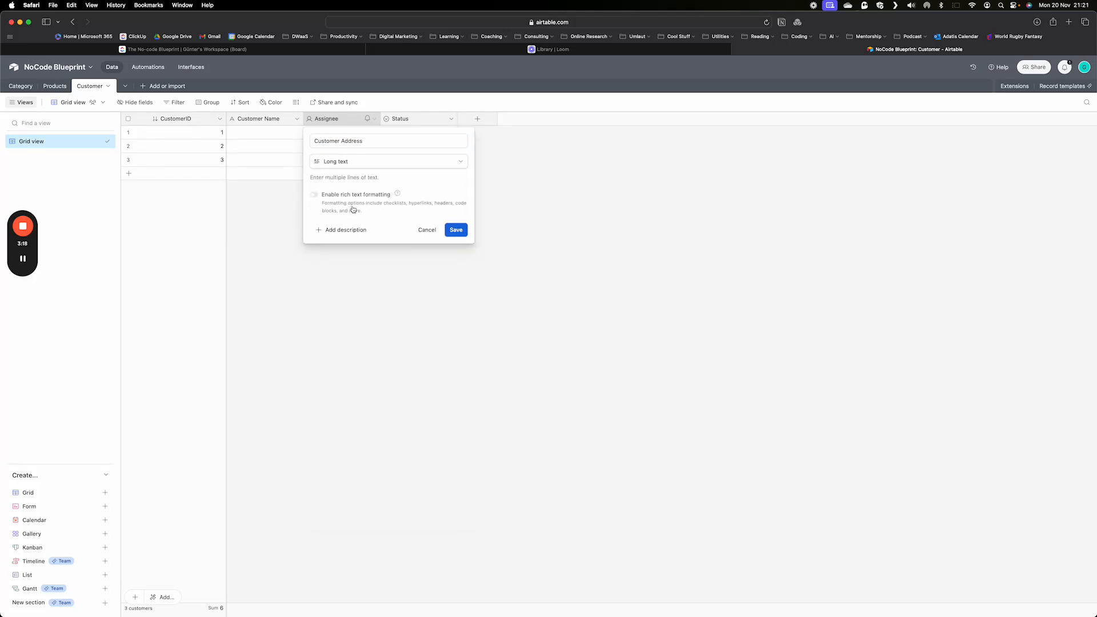
{"action": "left_click", "coordinate": [466, 230]}
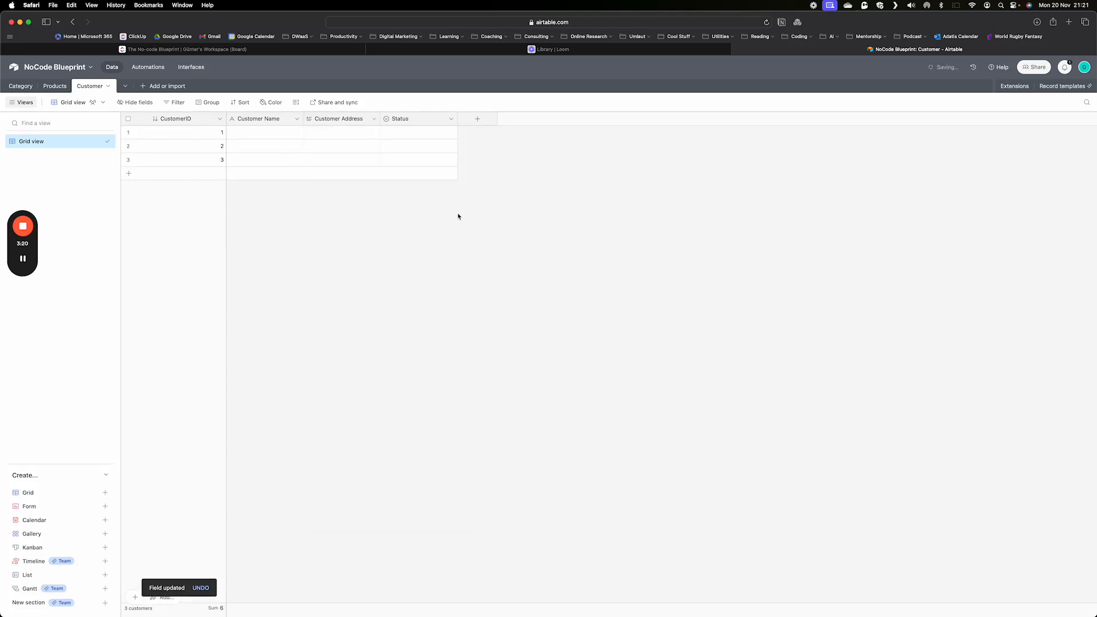
Rename the Status field to Date of Birth and change its type to Date, keeping the Local date format
{"action": "left_click", "coordinate": [402, 120]}
{"action": "double_click", "coordinate": [403, 121]}
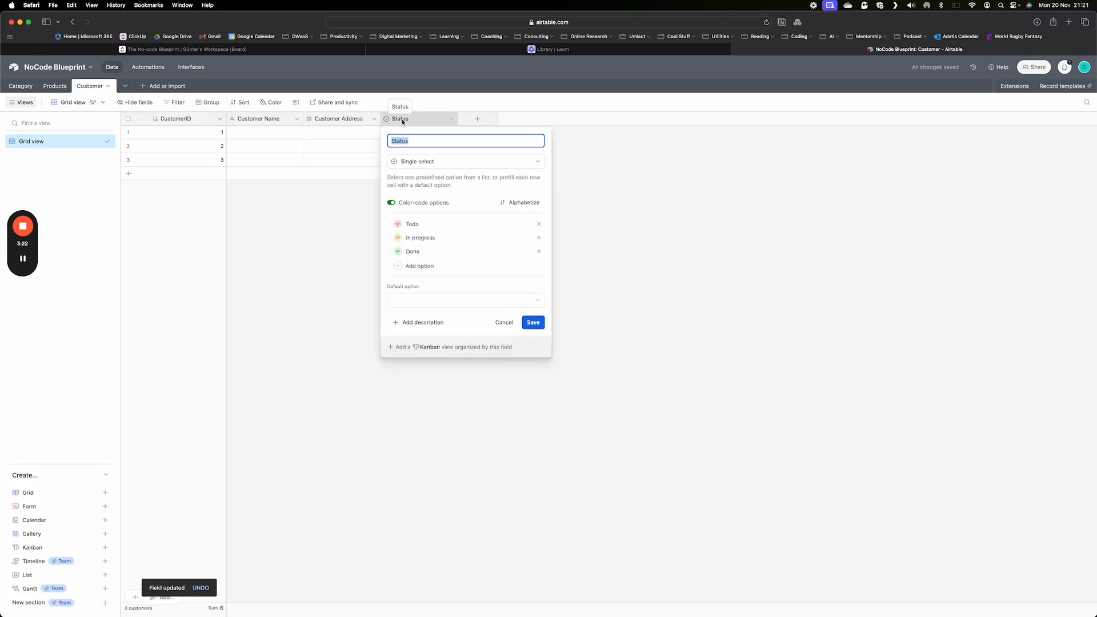
{"action": "type", "text": "Date of Bi"}
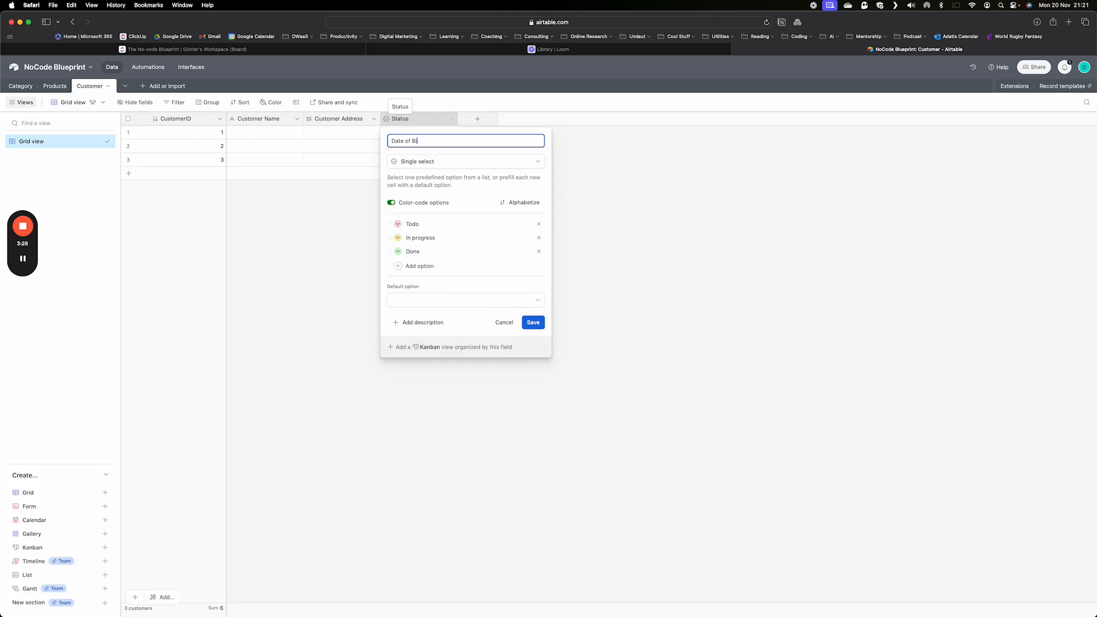
{"action": "type", "text": "rth"}
{"action": "left_click", "coordinate": [445, 161]}
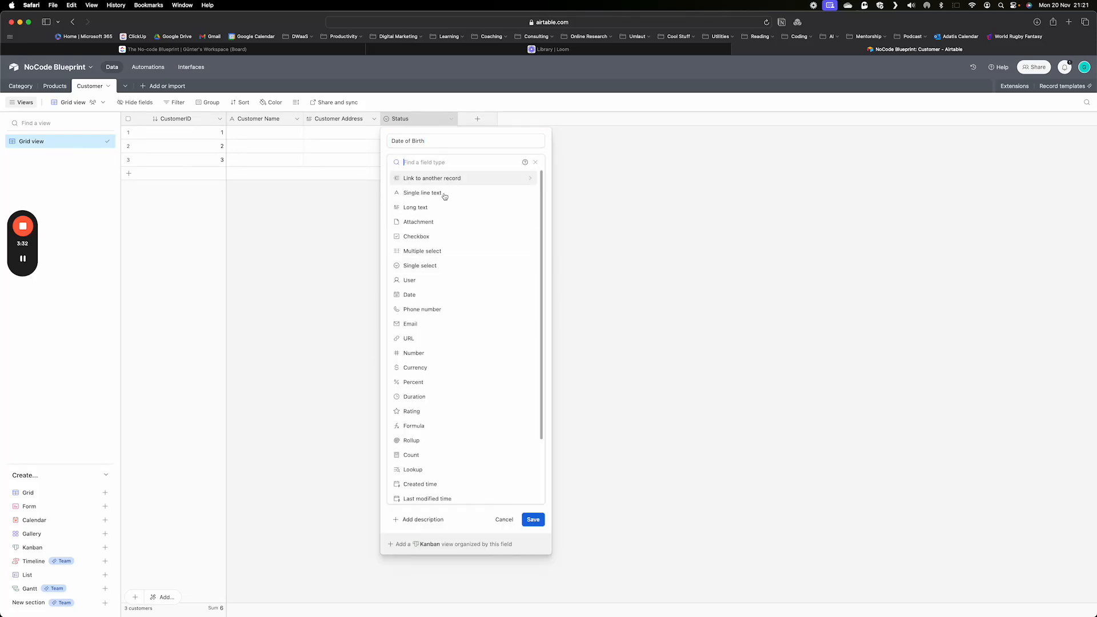
{"action": "left_click", "coordinate": [416, 294]}
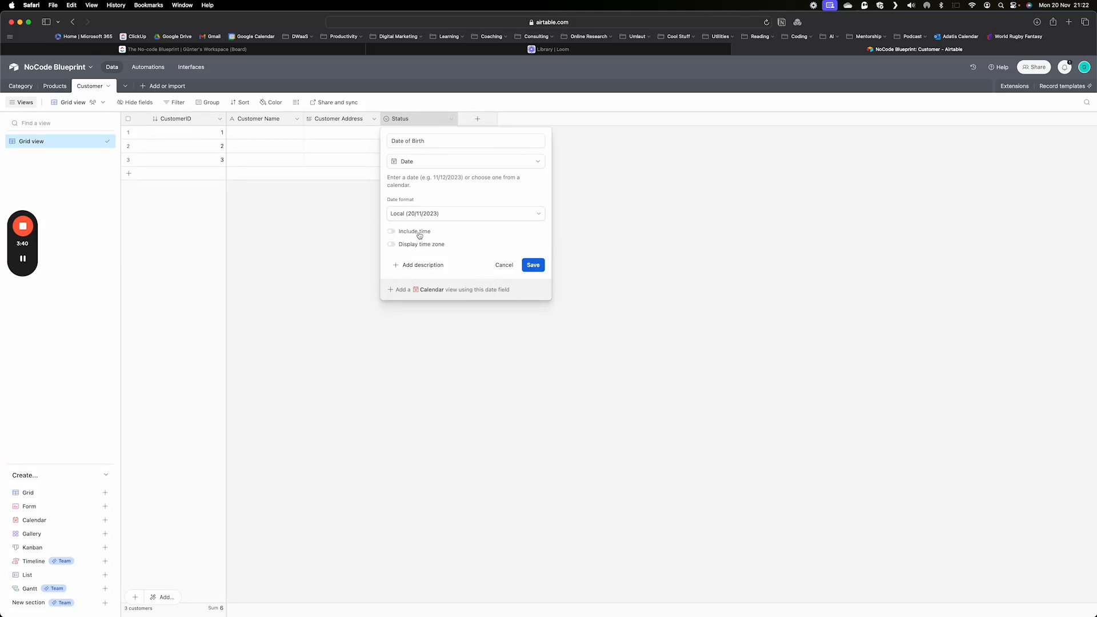
{"action": "left_click", "coordinate": [537, 267]}
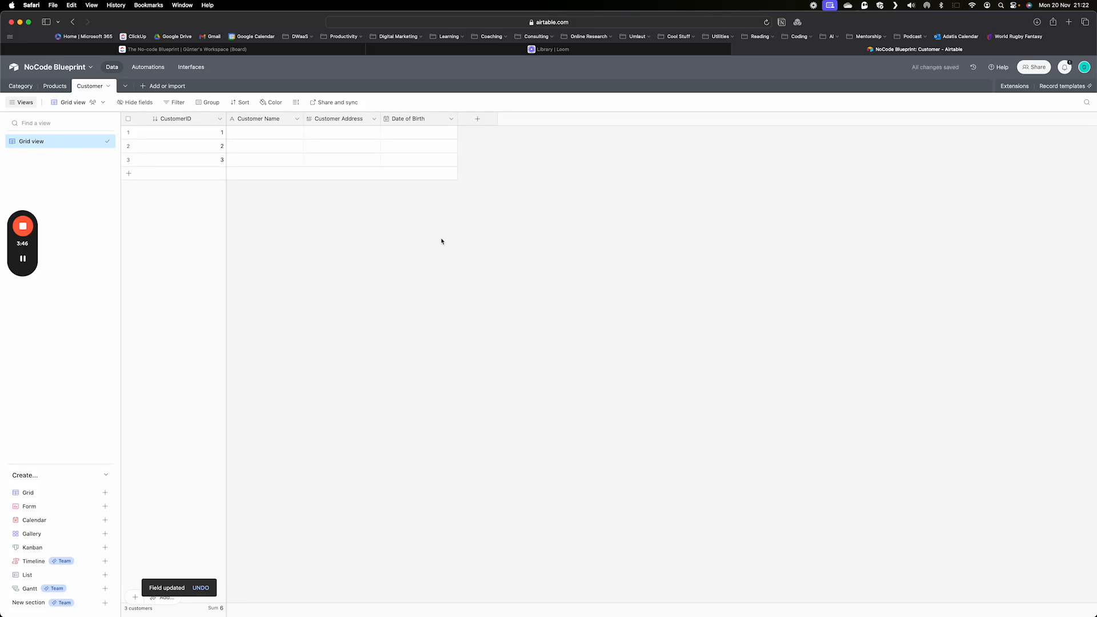
Fill in the first customer record with the customer's full name, postal address and date of birth
{"action": "left_click", "coordinate": [264, 131]}
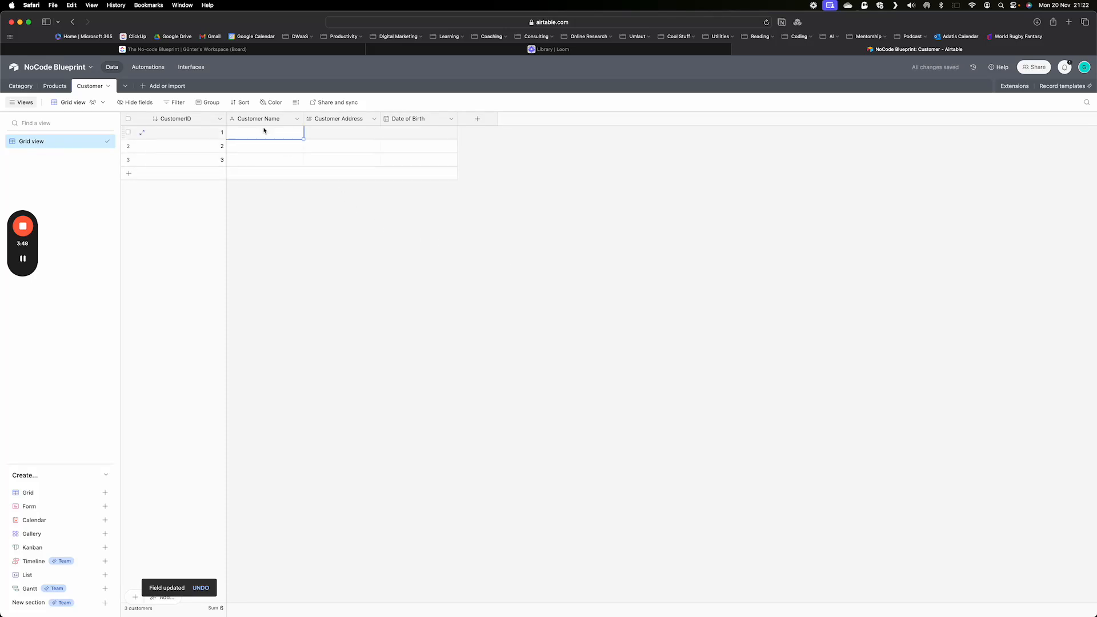
{"action": "type", "text": "John Snow"}
{"action": "key", "text": "Tab"}
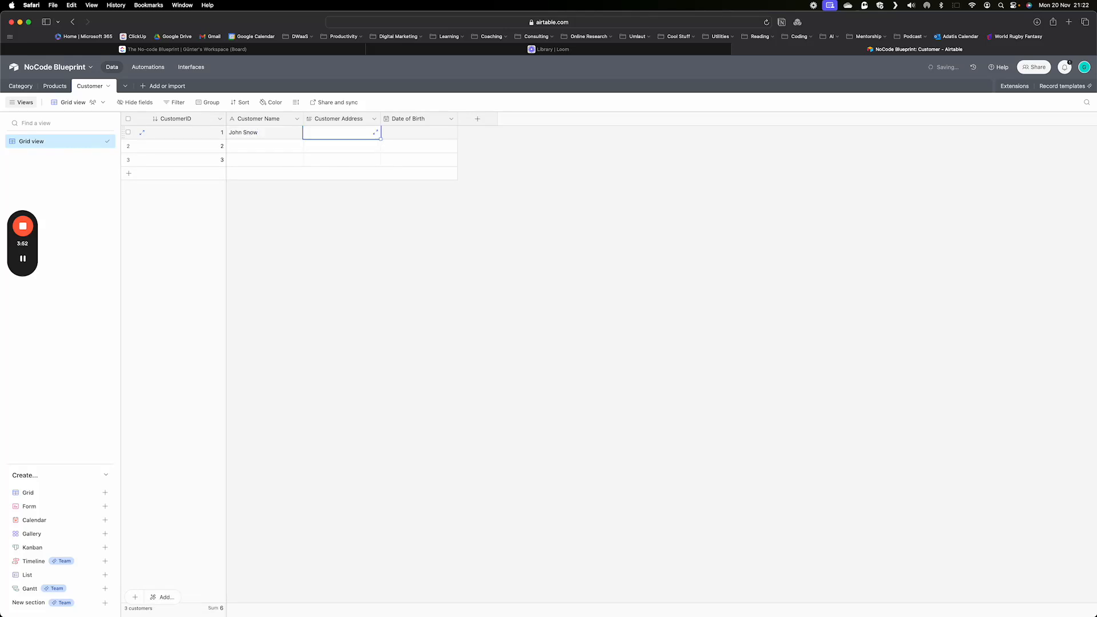
{"action": "type", "text": "12 Oak"}
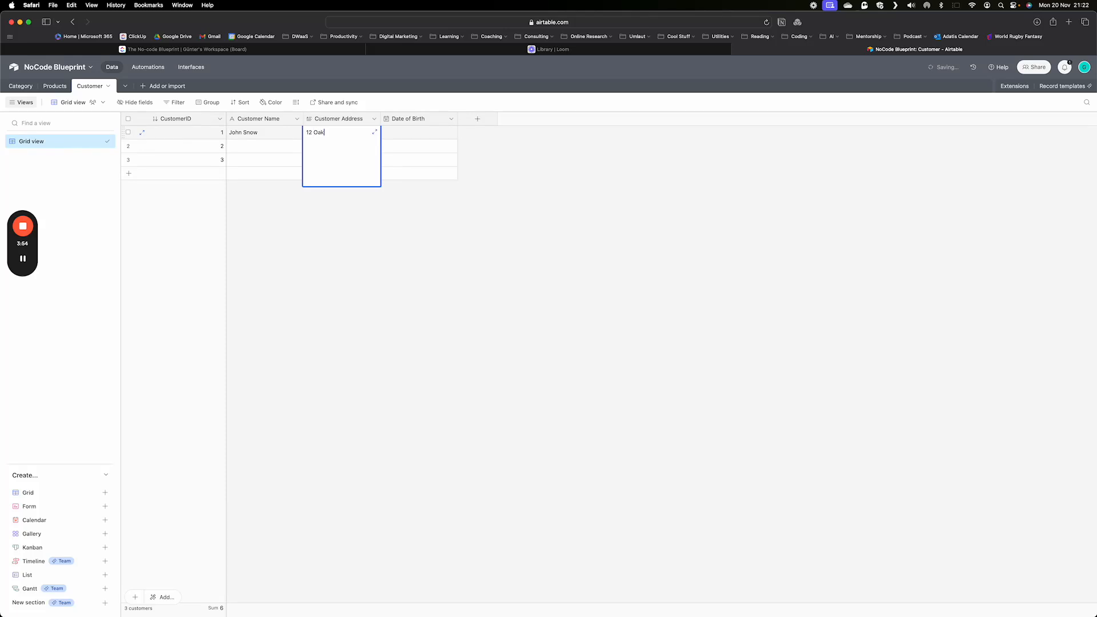
{"action": "type", "text": " Street, Reading, UK"}
{"action": "key", "text": "Tab"}
{"action": "type", "text": "1/"}
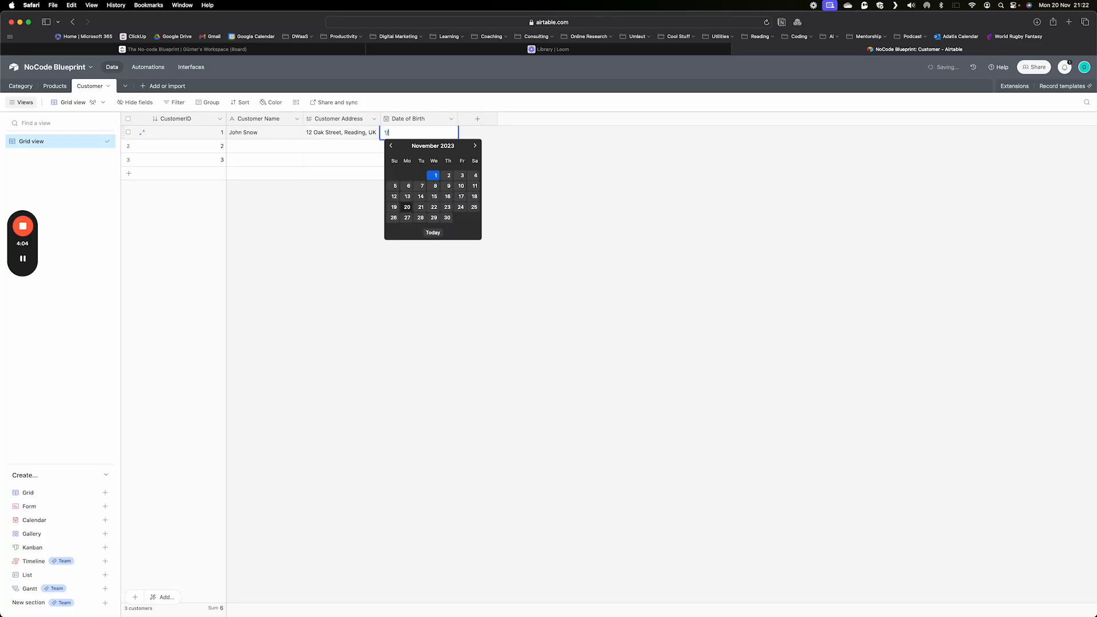
{"action": "type", "text": "4/109"}
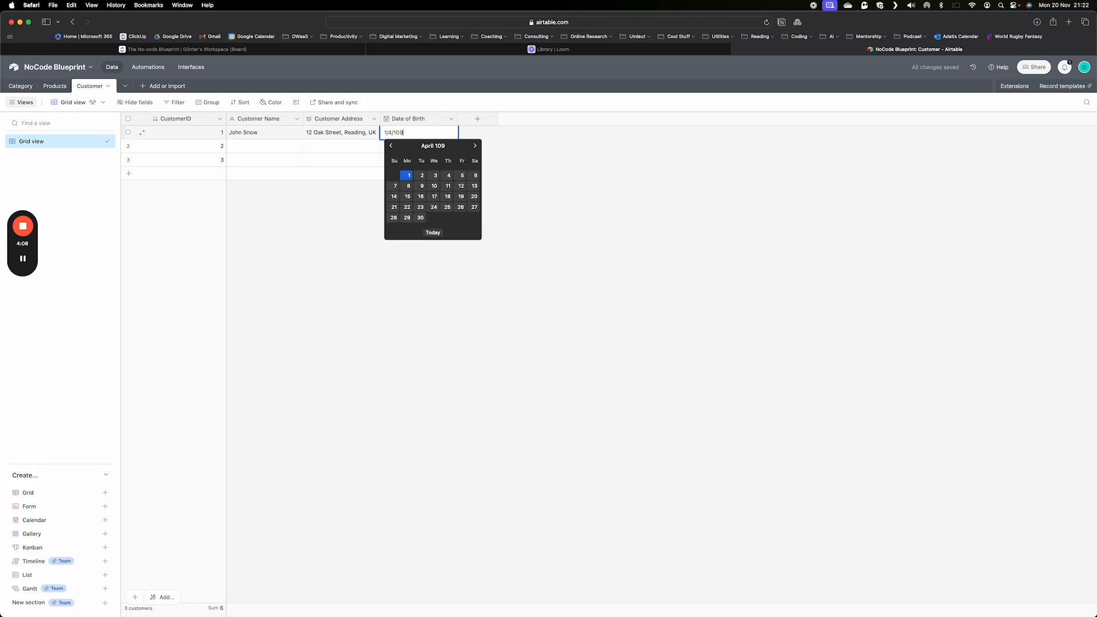
{"action": "key", "text": "BackSpace"}
{"action": "type", "text": "978"}
{"action": "key", "text": "Return"}
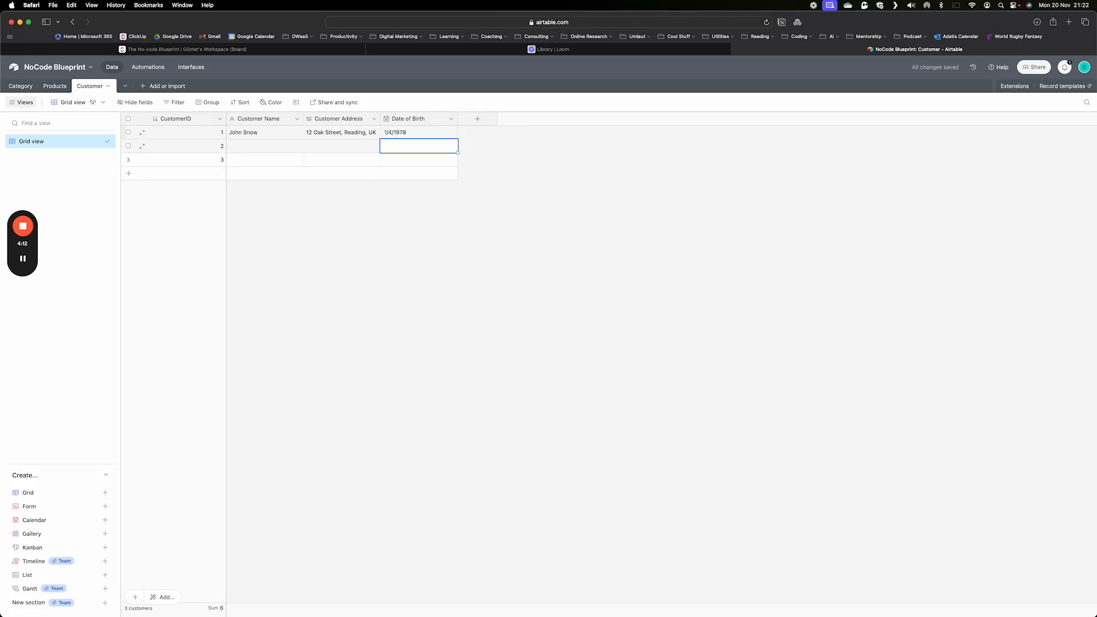
Enter the second customer's full name in the Customer Name field of record 2
{"action": "left_click", "coordinate": [255, 145]}
{"action": "type", "text": "Owen"}
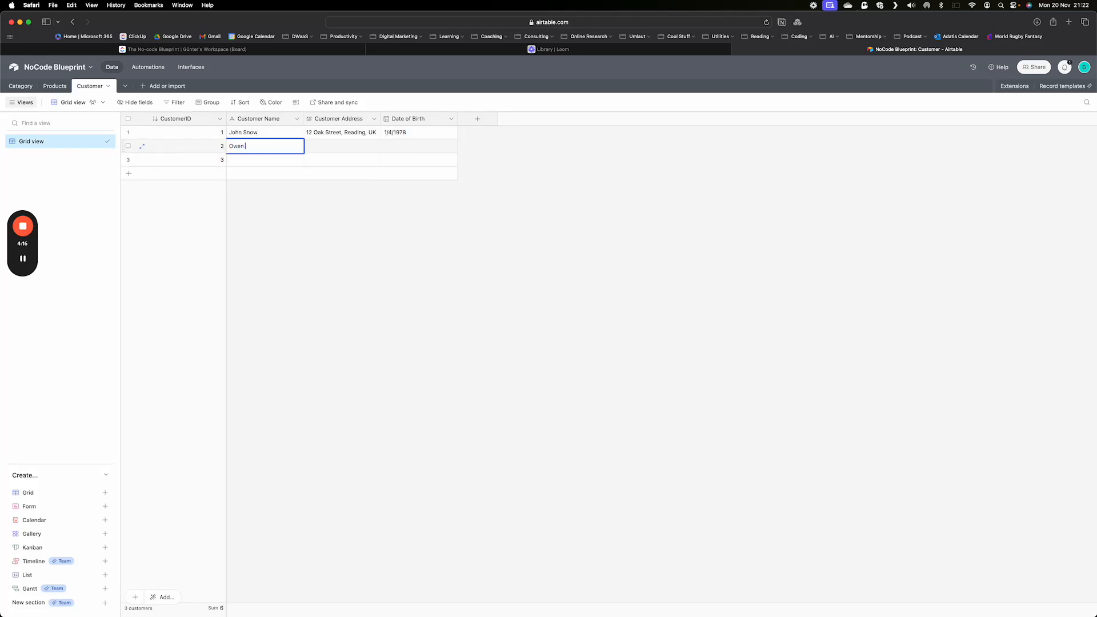
{"action": "type", "text": " Farrell"}
{"action": "key", "text": "Tab"}
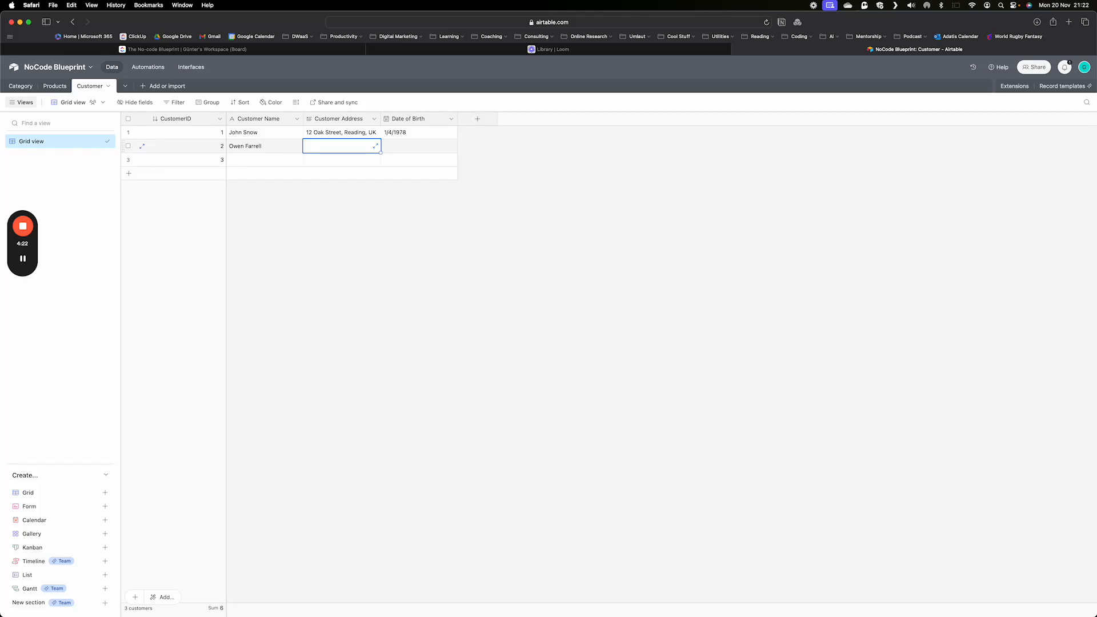
Enter the second customer's postal address in the Customer Address field of record 2
{"action": "type", "text": "18 "}
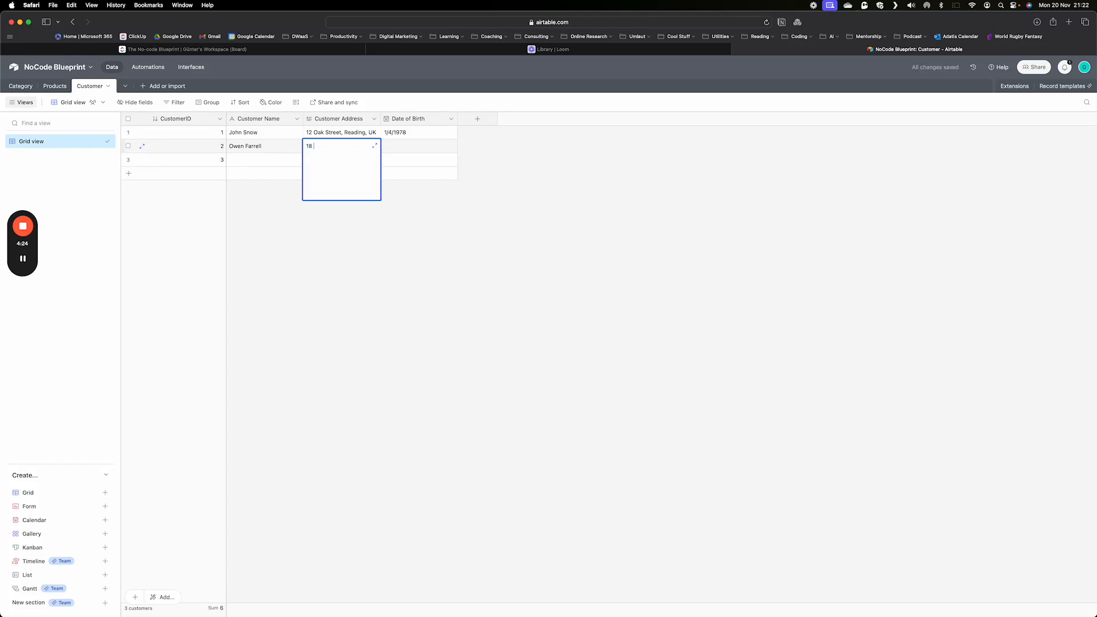
{"action": "type", "text": "Birth"}
{"action": "type", "text": "h Evenue"}
{"action": "key", "text": "BackSpace"}
{"action": "key", "text": "BackSpace"}
{"action": "key", "text": "BackSpace"}
{"action": "key", "text": "BackSpace"}
{"action": "key", "text": "BackSpace"}
{"action": "key", "text": "BackSpace"}
{"action": "type", "text": "ve"}
{"action": "type", "text": "nue"}
{"action": "type", "text": ", Sou"}
{"action": "type", "text": "thampton"}
{"action": "type", "text": ", UK"}
{"action": "key", "text": "Tab"}
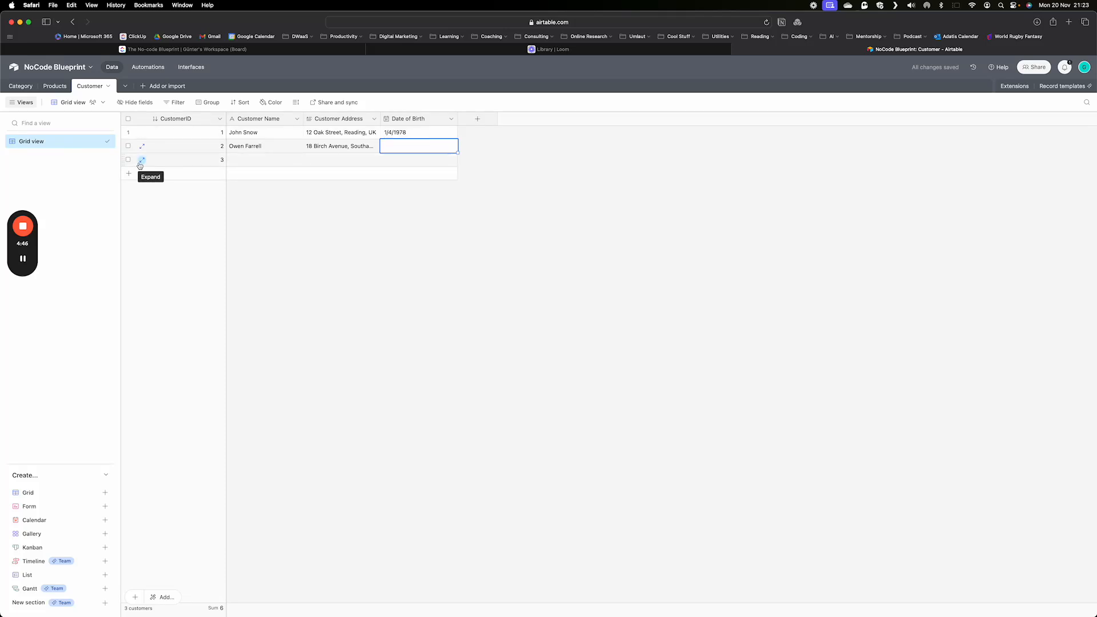
Delete the empty third customer record
{"action": "right_click", "coordinate": [182, 160]}
{"action": "left_click", "coordinate": [235, 319]}
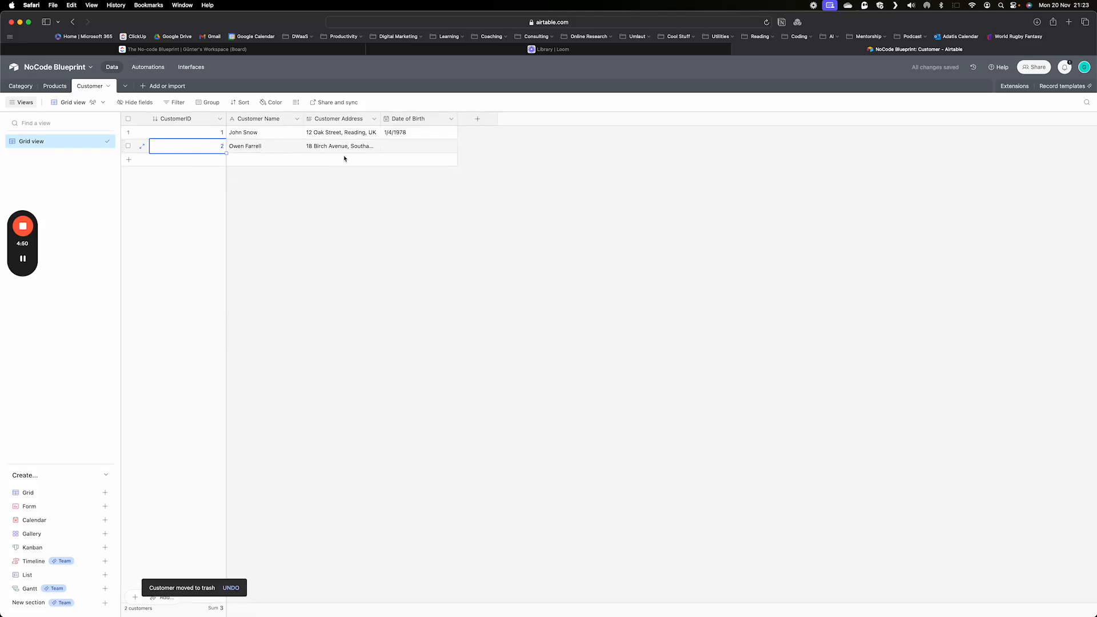
Add a blank customer record below the second one and delete it again
{"action": "left_click", "coordinate": [188, 159]}
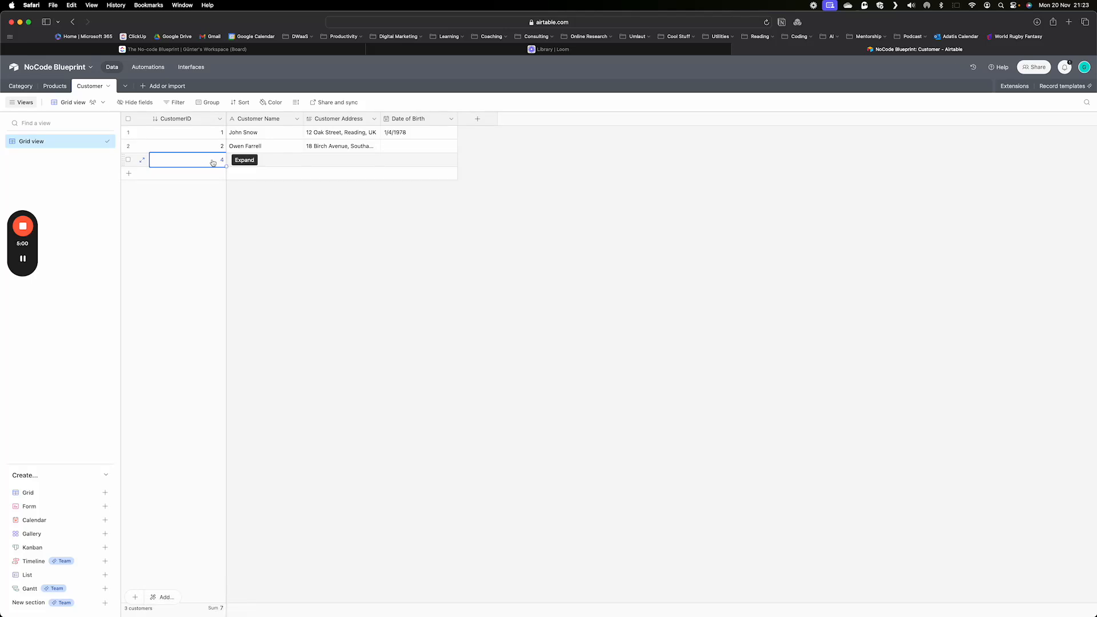
{"action": "left_click", "coordinate": [208, 149]}
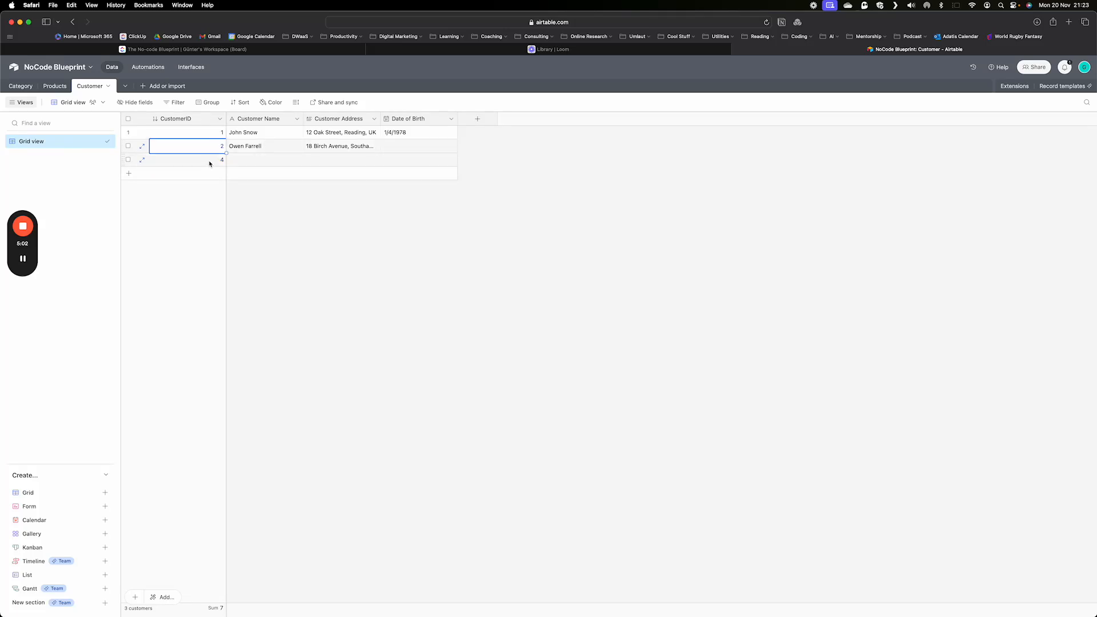
{"action": "right_click", "coordinate": [209, 164]}
{"action": "left_click", "coordinate": [240, 311]}
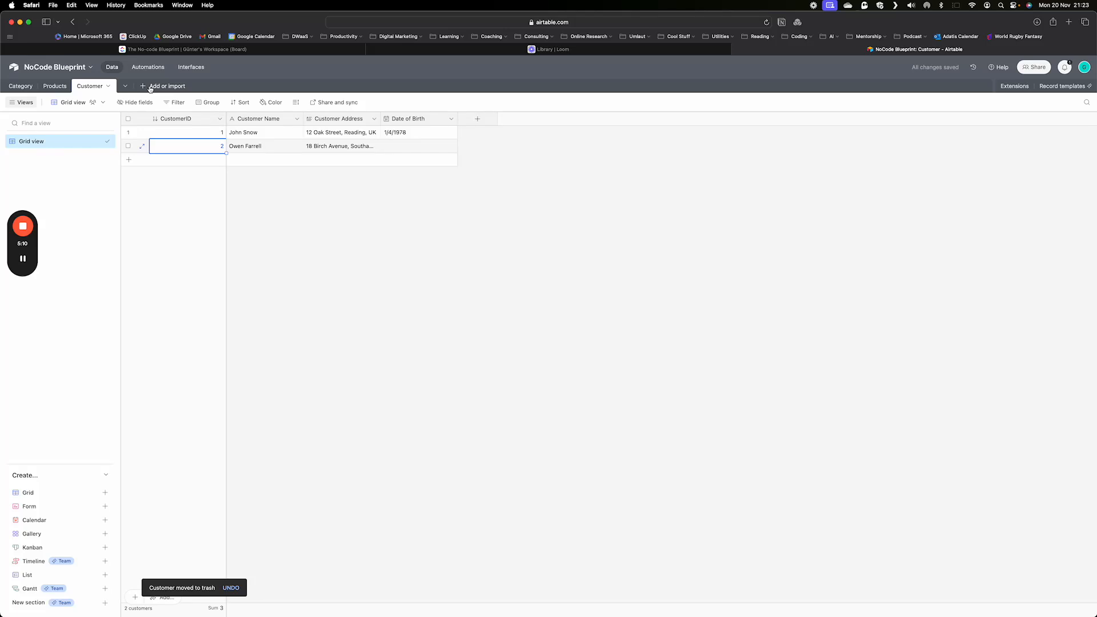
Create a blank table named Order Header in the base
{"action": "left_click", "coordinate": [151, 88]}
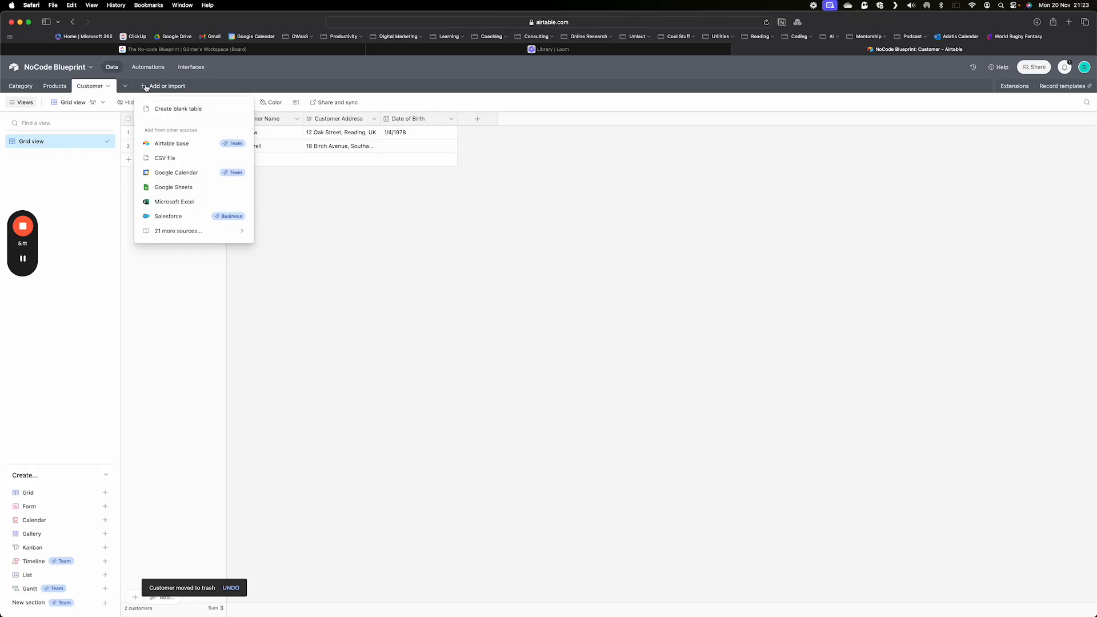
{"action": "left_click", "coordinate": [169, 109]}
{"action": "type", "text": "Order "}
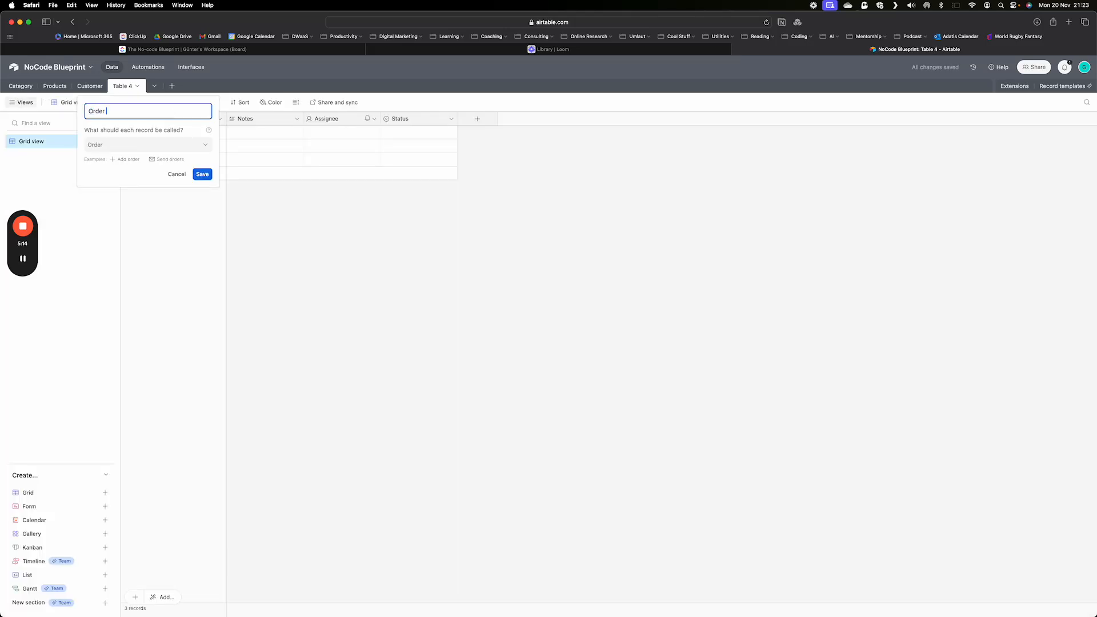
{"action": "type", "text": "Header"}
{"action": "left_click", "coordinate": [202, 174]}
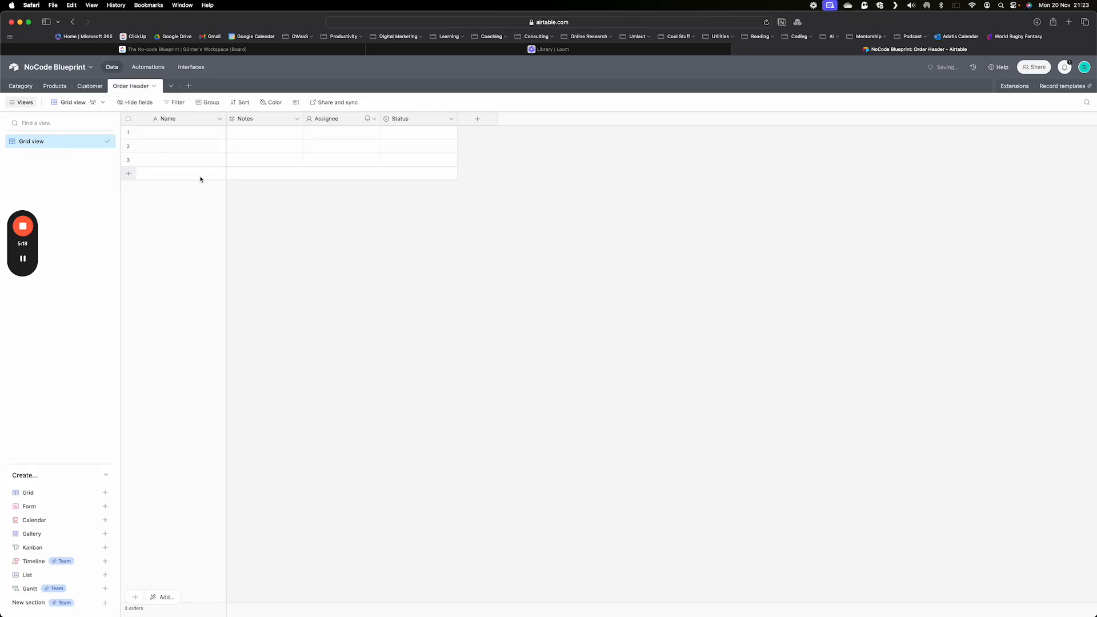
Rename the primary Name field of Order Header to OrderID and change its type to Autonumber
{"action": "double_click", "coordinate": [169, 120]}
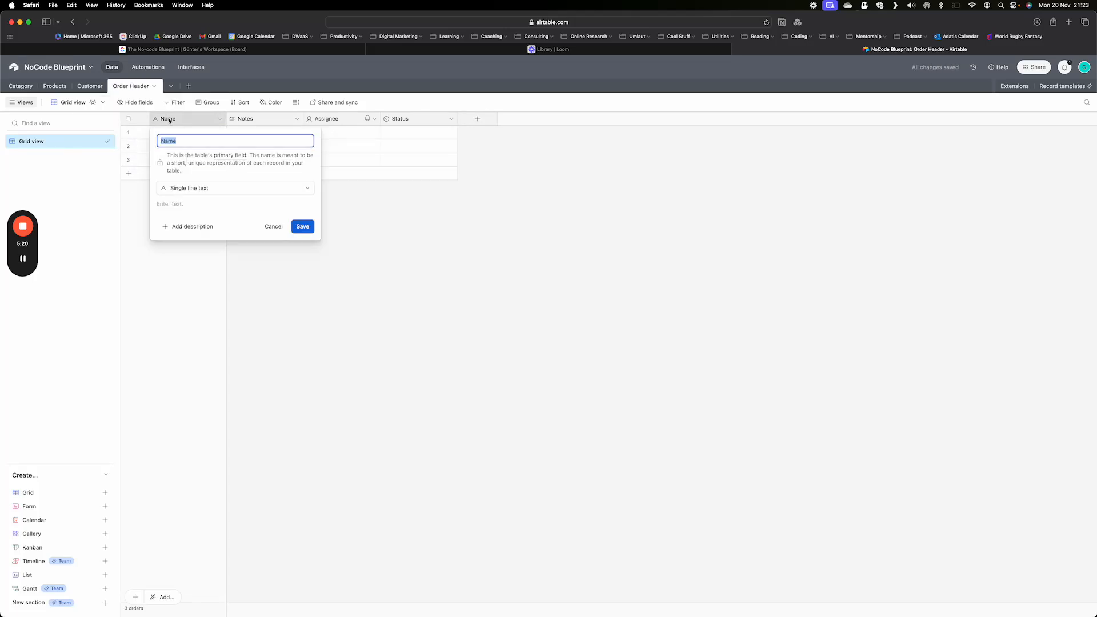
{"action": "type", "text": "Orsw"}
{"action": "type", "text": "der"}
{"action": "type", "text": "ID"}
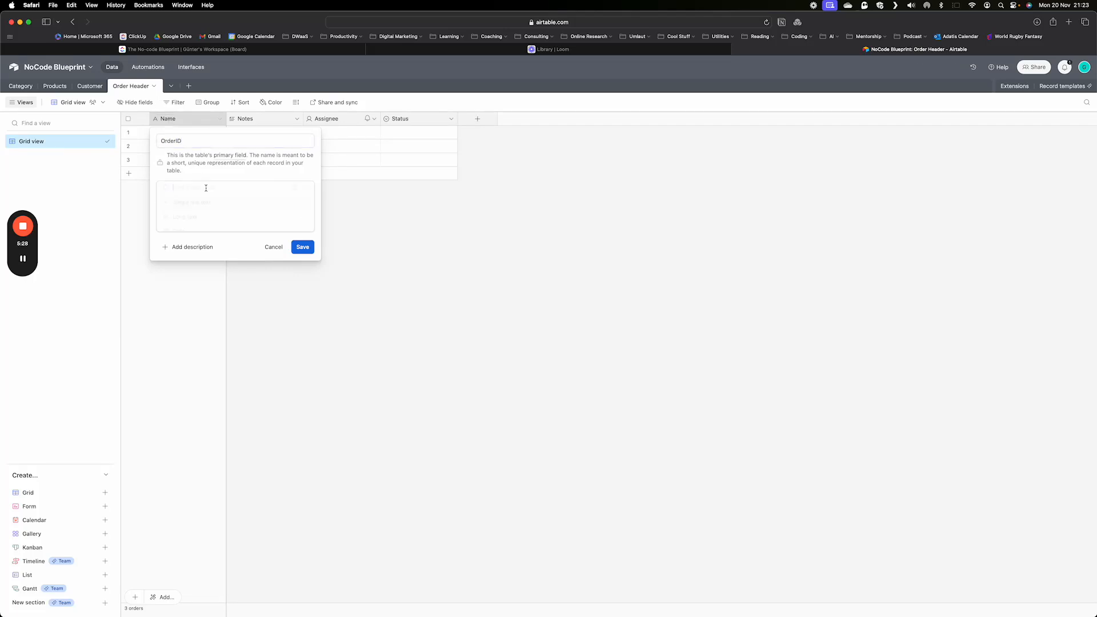
{"action": "left_click", "coordinate": [207, 188]}
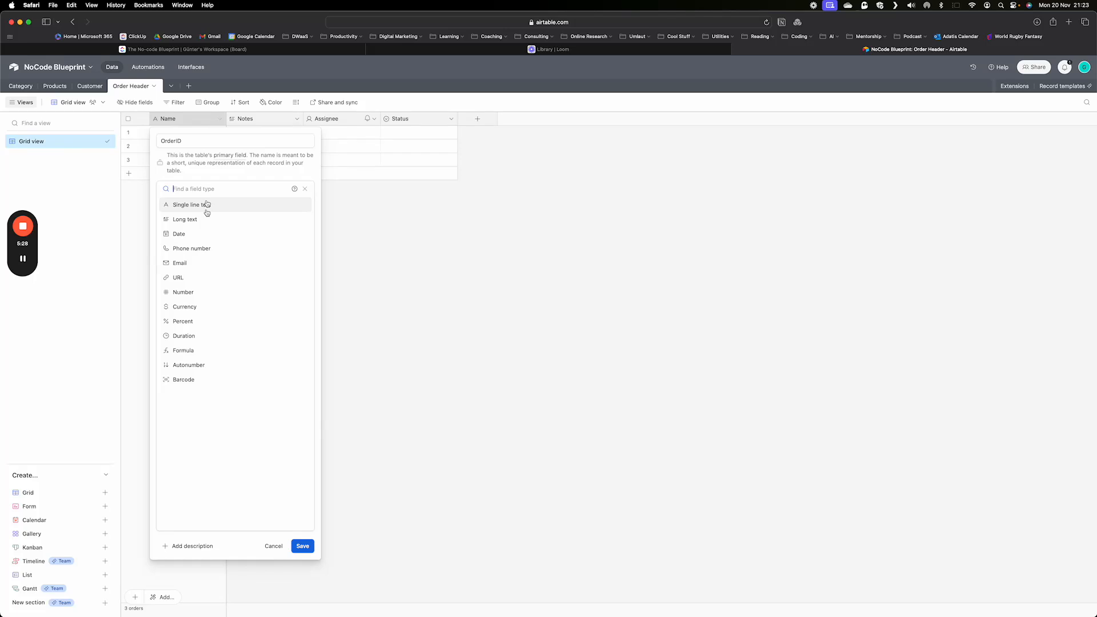
{"action": "left_click", "coordinate": [190, 371]}
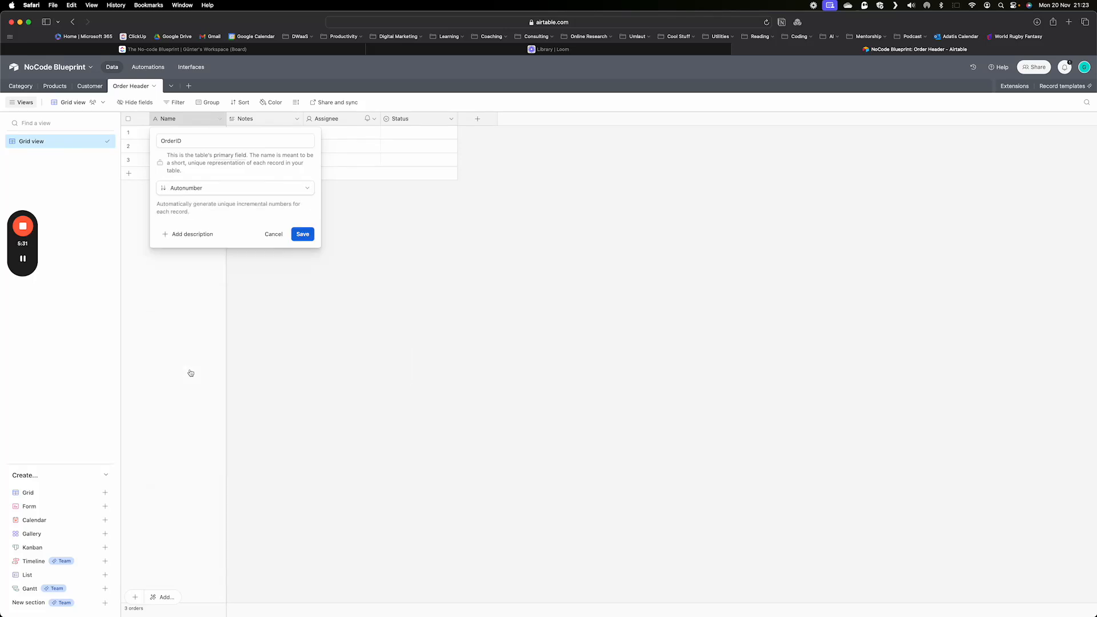
{"action": "left_click", "coordinate": [303, 235]}
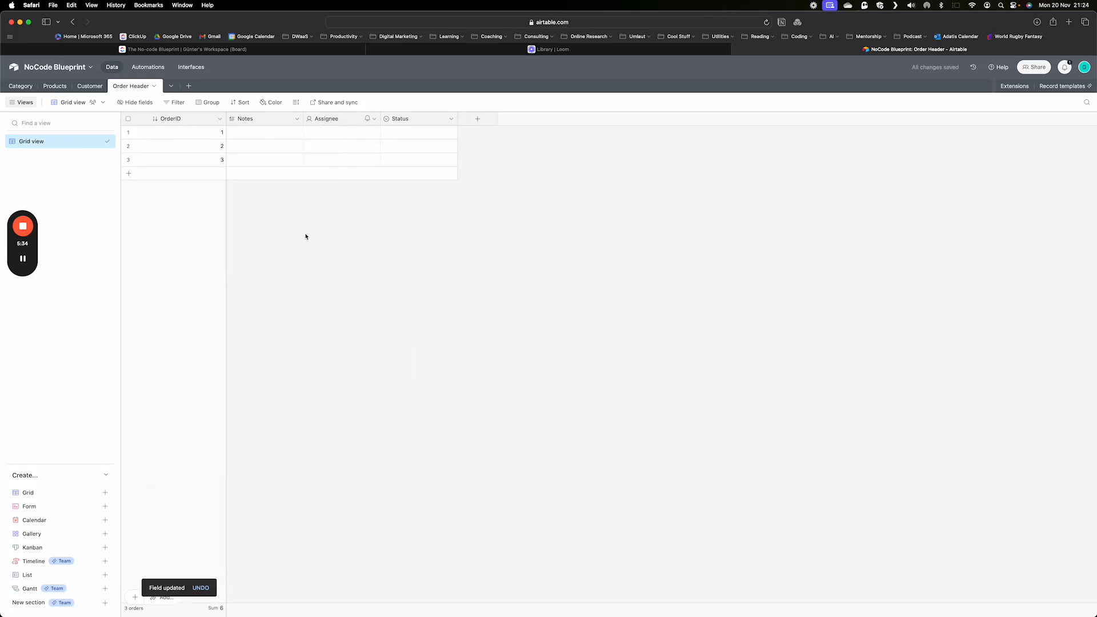
Turn the Notes field into Customer, linked to the Customer table without multiple-record linking, and add a Customer Name lookup field
{"action": "double_click", "coordinate": [251, 119]}
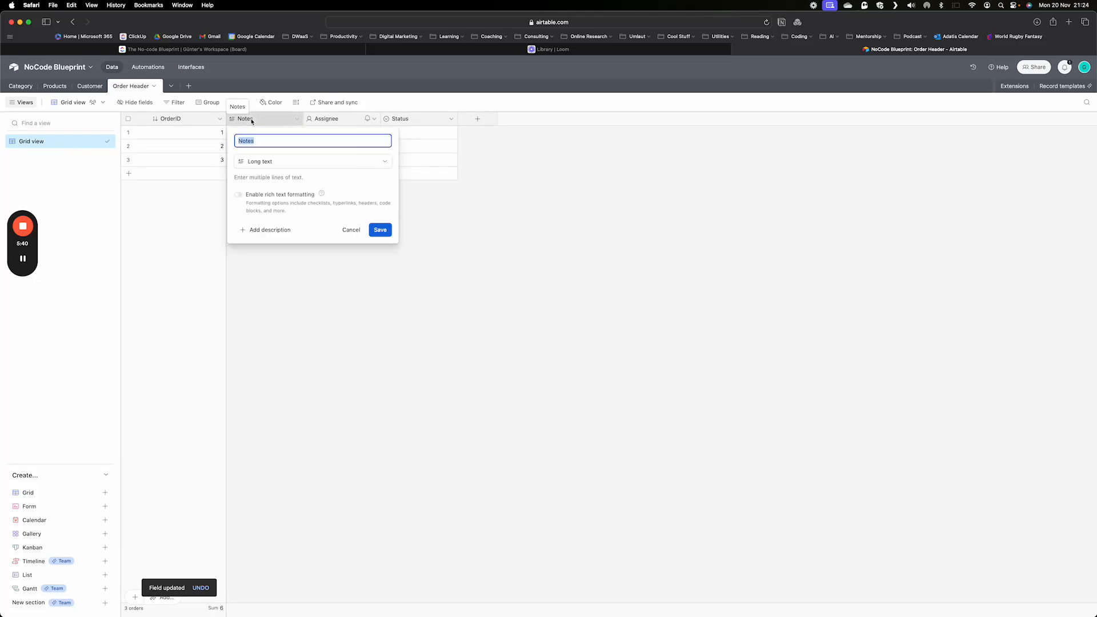
{"action": "type", "text": "Custom"}
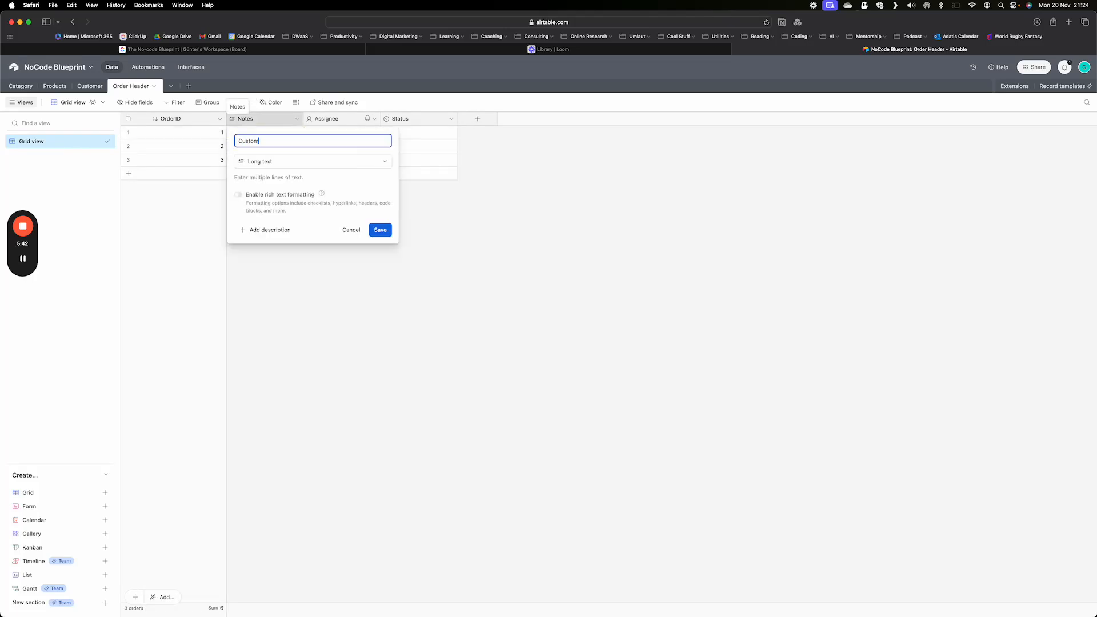
{"action": "type", "text": "er"}
{"action": "left_click", "coordinate": [299, 162]}
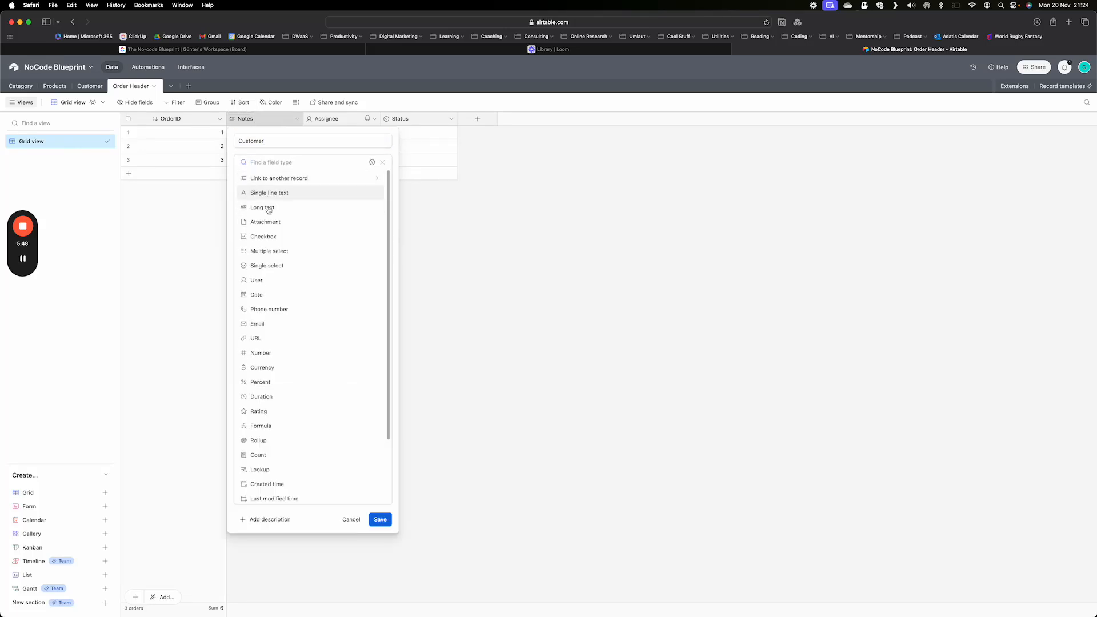
{"action": "left_click", "coordinate": [297, 178]}
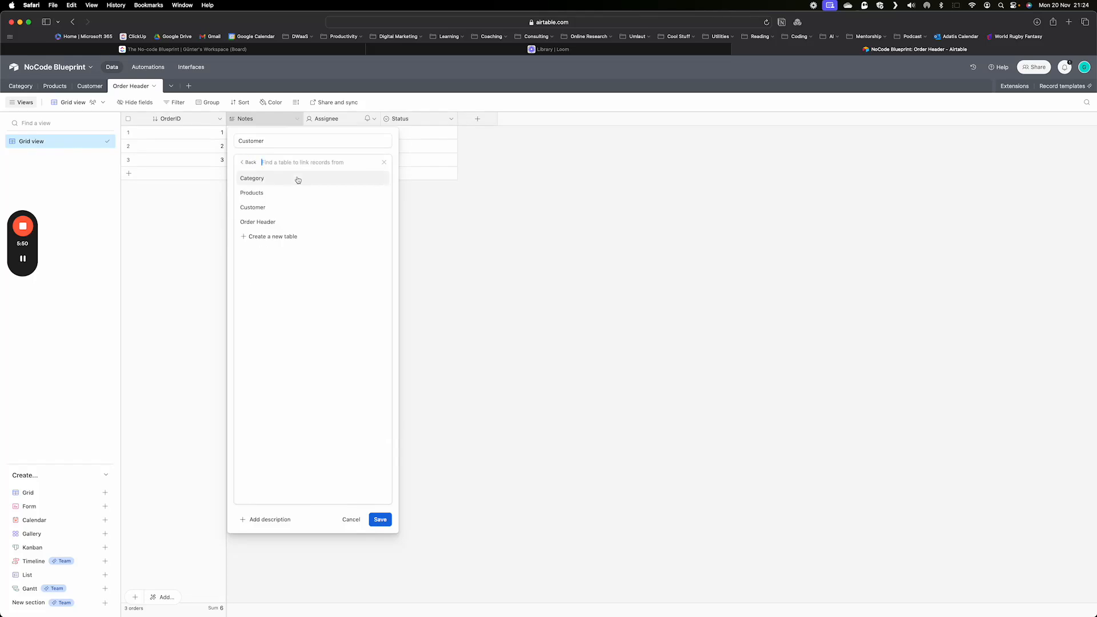
{"action": "left_click", "coordinate": [257, 208]}
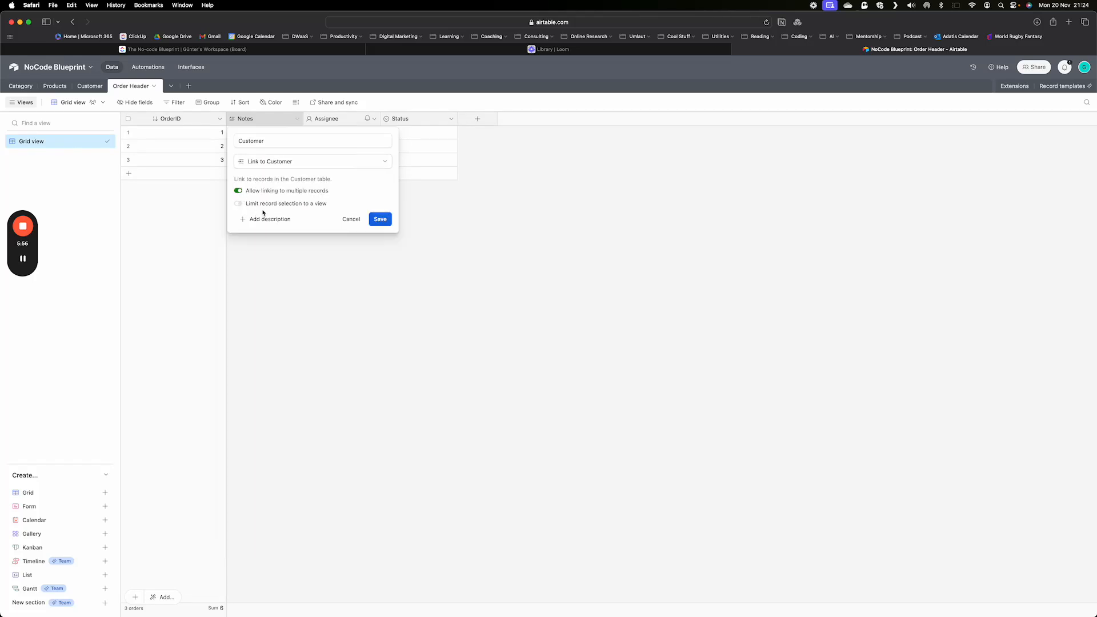
{"action": "left_click", "coordinate": [239, 192]}
{"action": "left_click", "coordinate": [378, 218]}
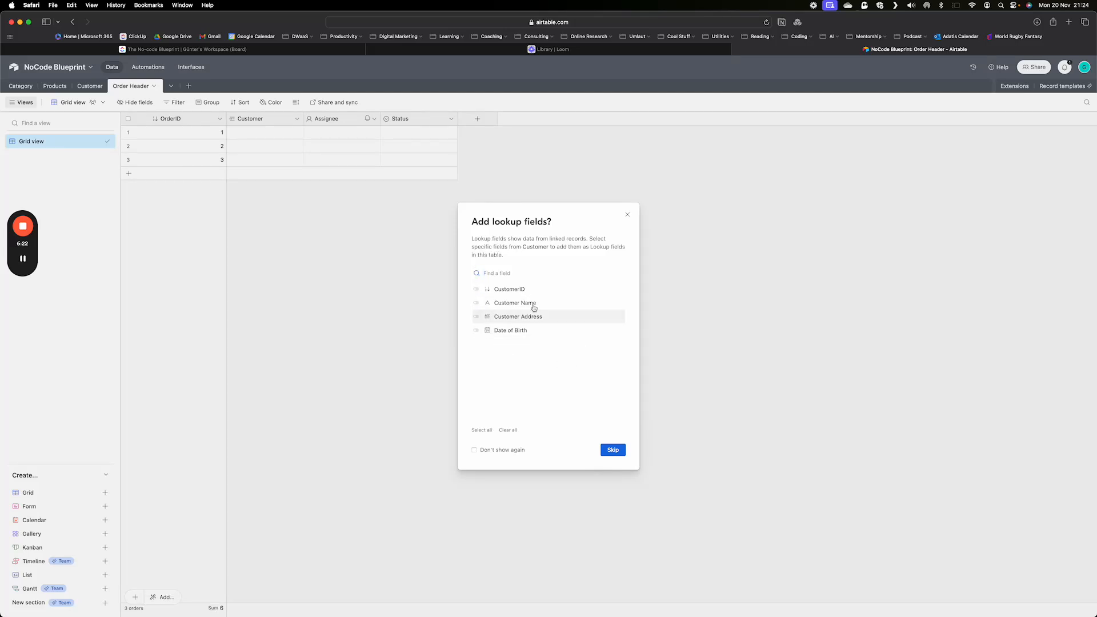
{"action": "left_click", "coordinate": [521, 304]}
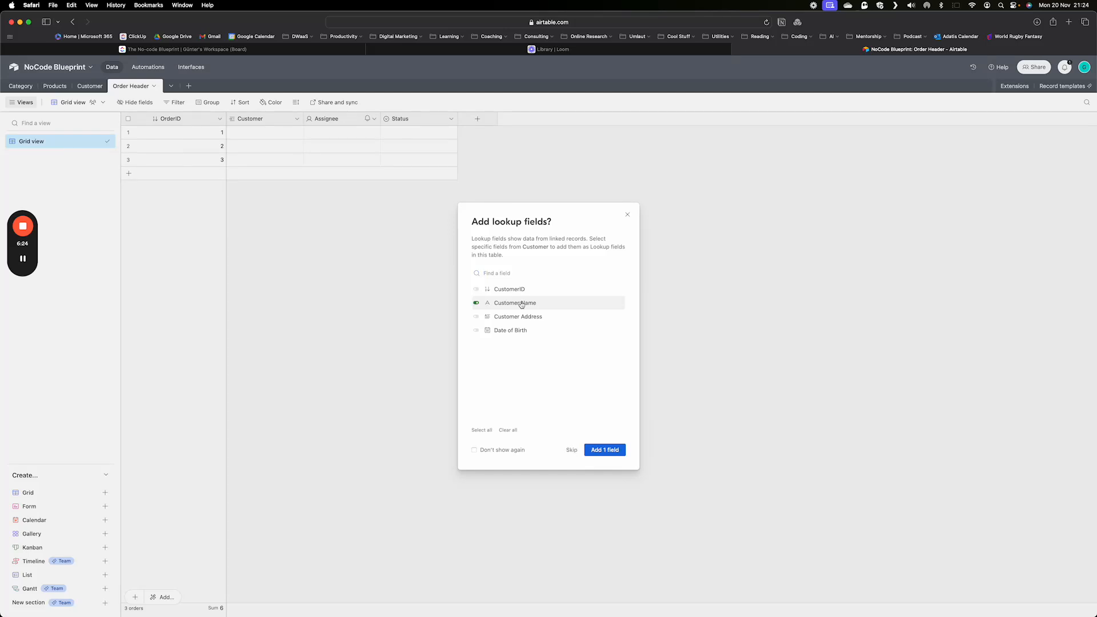
{"action": "left_click", "coordinate": [604, 450]}
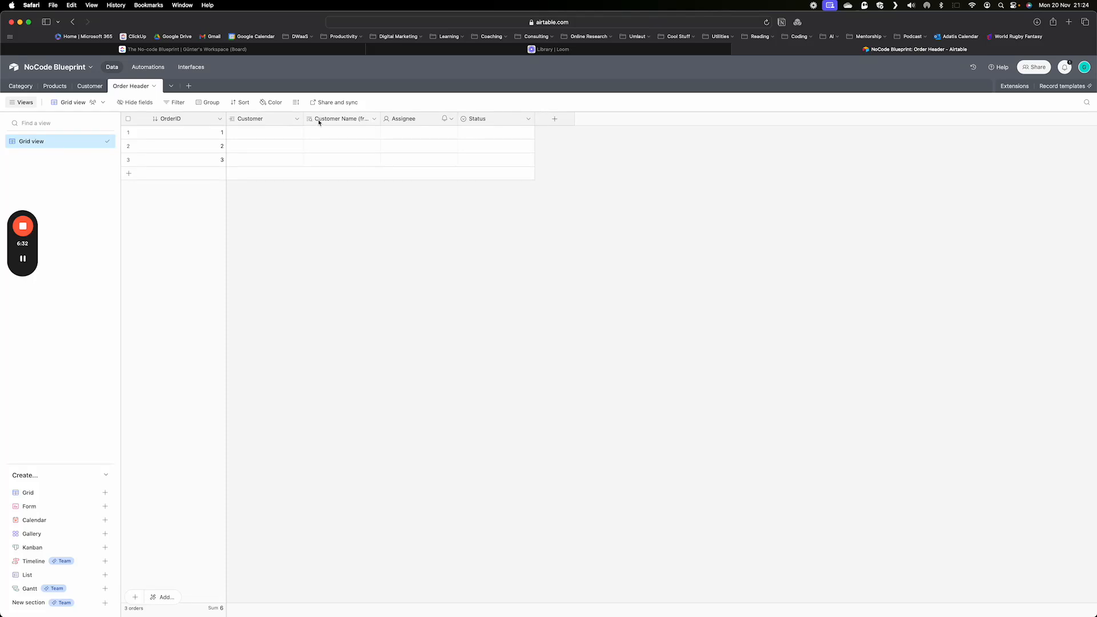
Rename the Assignee field to Order Date and change its type to Date, keeping the Local date format
{"action": "double_click", "coordinate": [404, 119]}
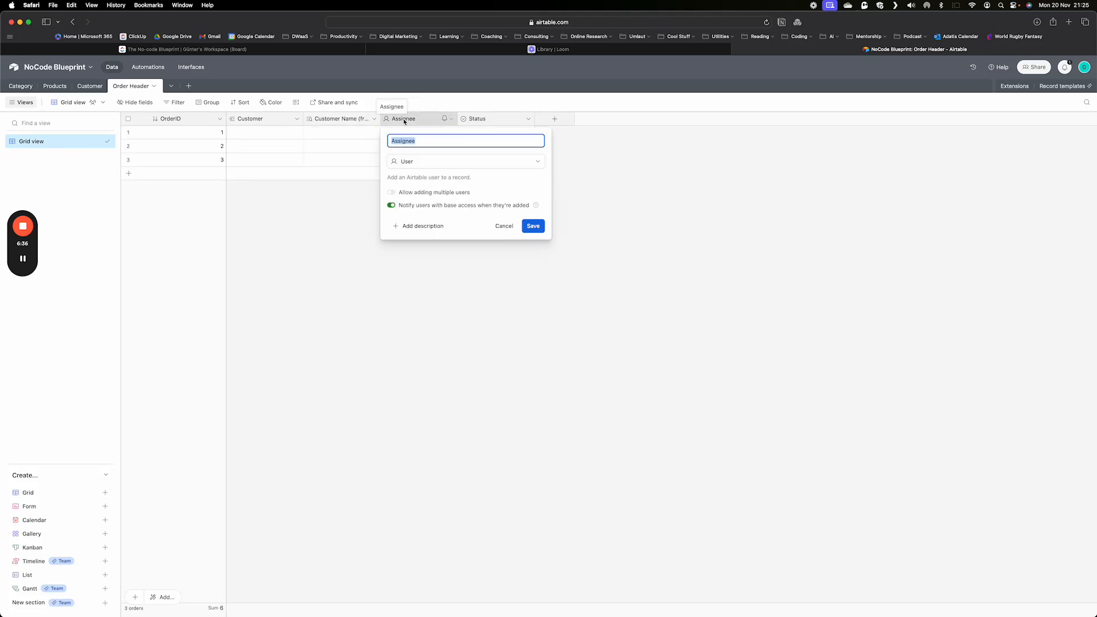
{"action": "type", "text": "Order Date"}
{"action": "left_click", "coordinate": [418, 164]}
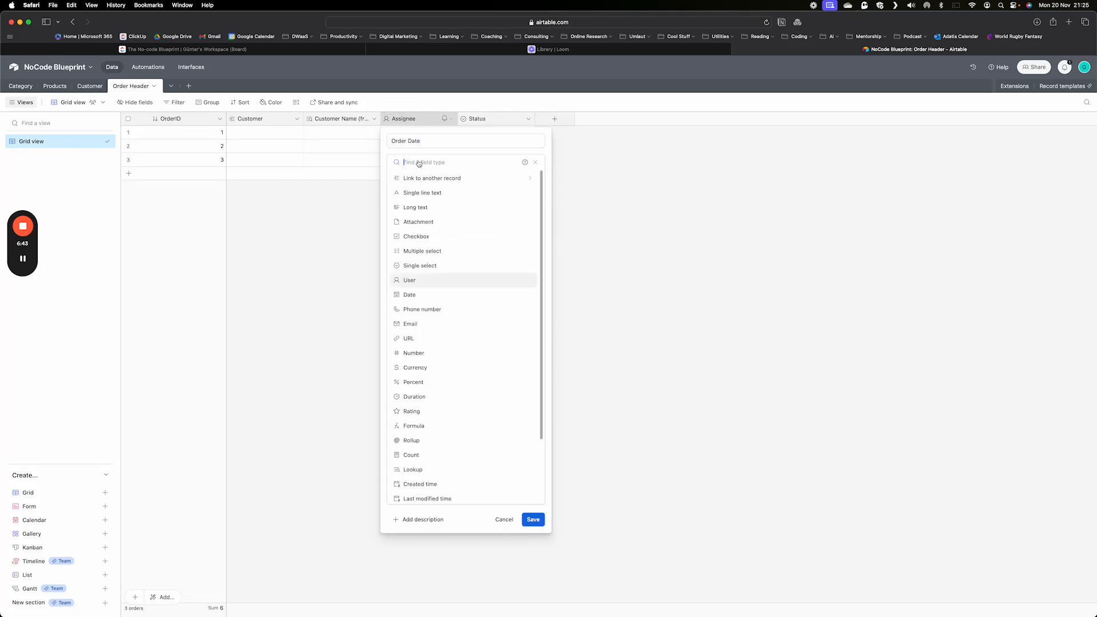
{"action": "left_click", "coordinate": [429, 293]}
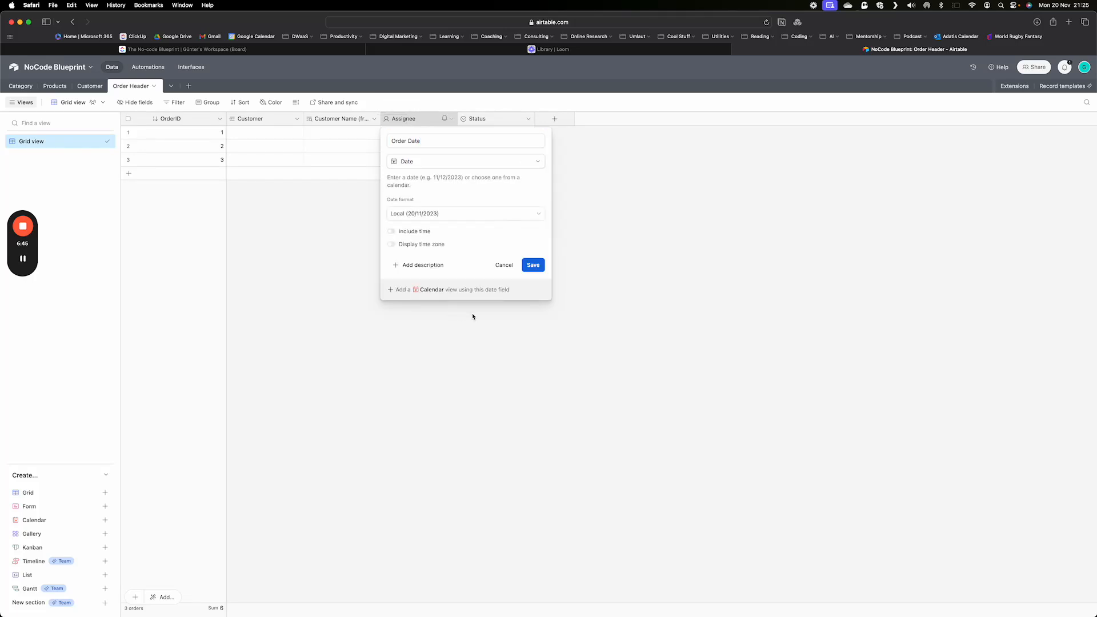
{"action": "left_click", "coordinate": [533, 266]}
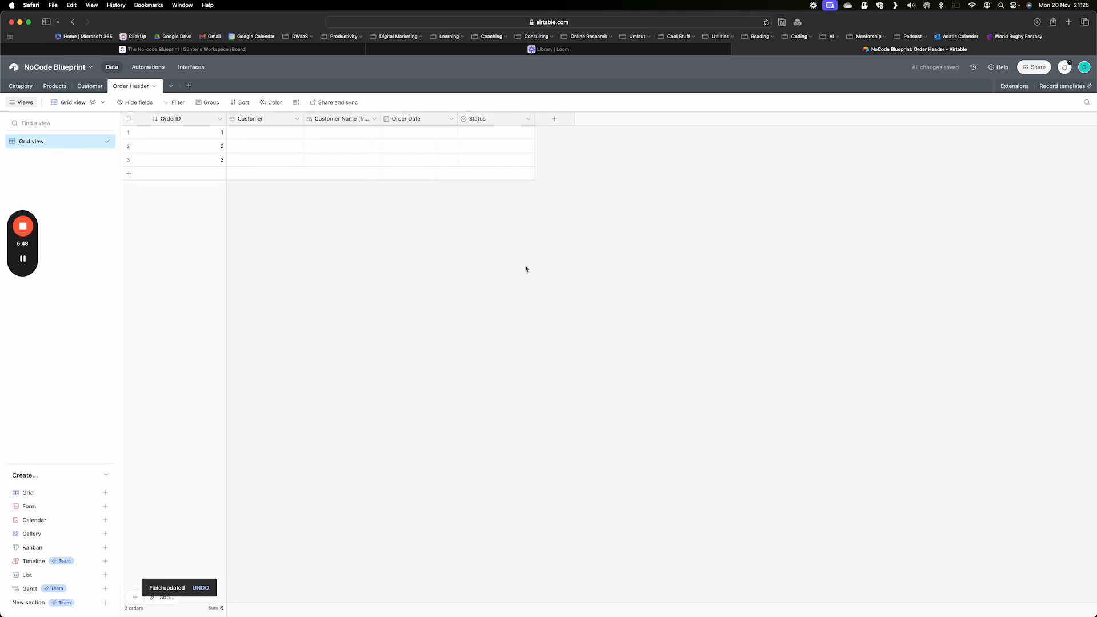
Rename the Status field to Fast Delivery and change its type to Checkbox
{"action": "double_click", "coordinate": [474, 121]}
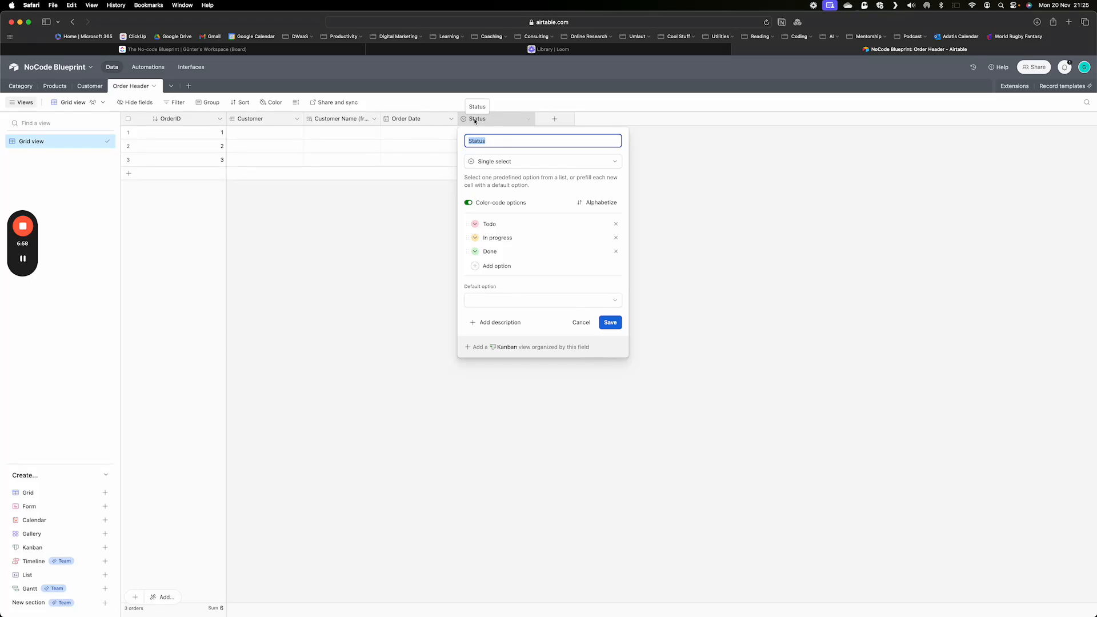
{"action": "type", "text": "Fast Delivery"}
{"action": "left_click", "coordinate": [503, 162]}
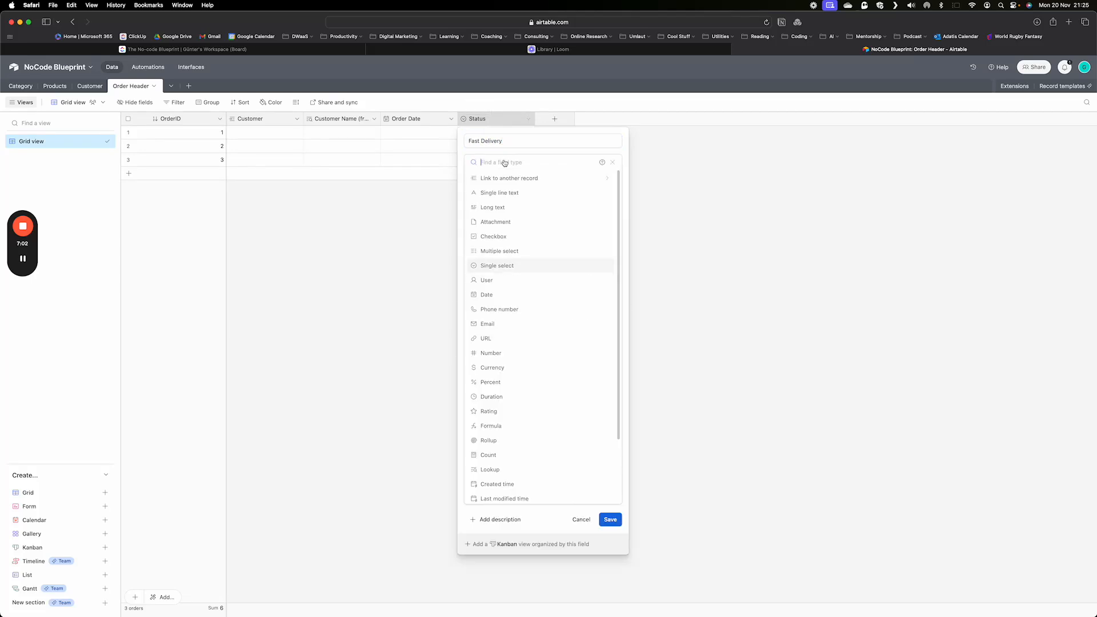
{"action": "left_click", "coordinate": [500, 237]}
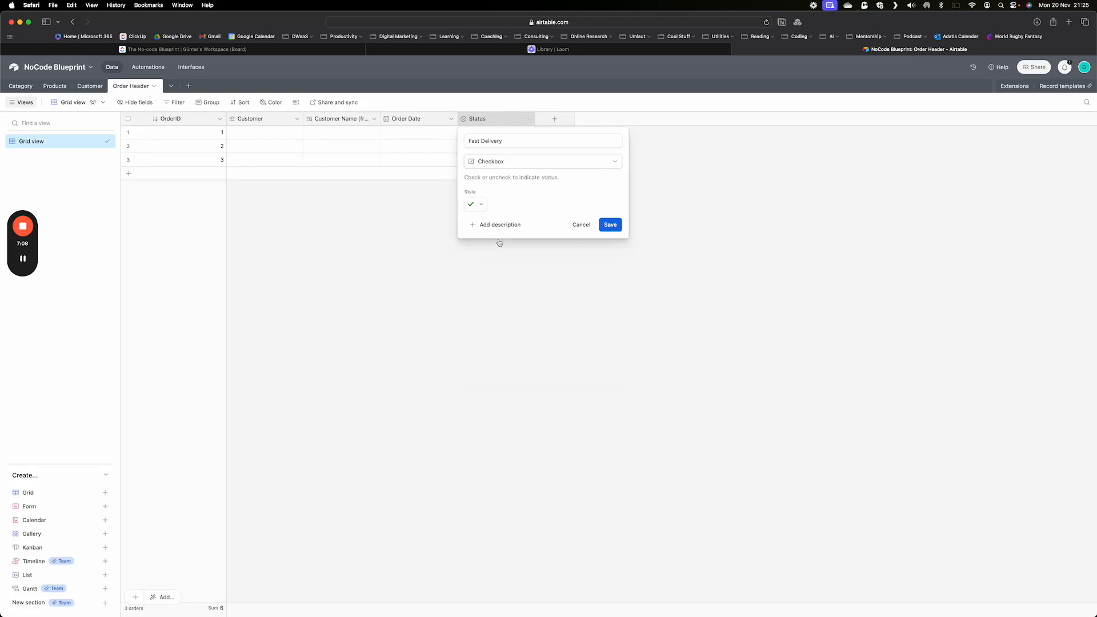
{"action": "left_click", "coordinate": [482, 204]}
{"action": "left_click", "coordinate": [506, 203]}
{"action": "left_click", "coordinate": [606, 226]}
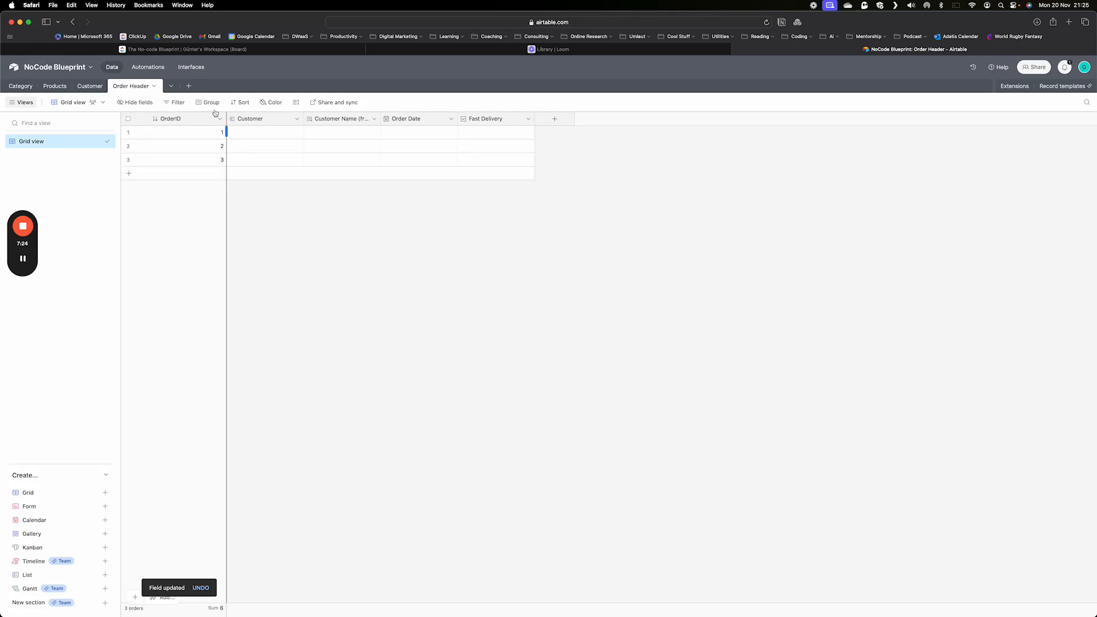
Create a blank table named Order Detail in the base
{"action": "left_click", "coordinate": [188, 87]}
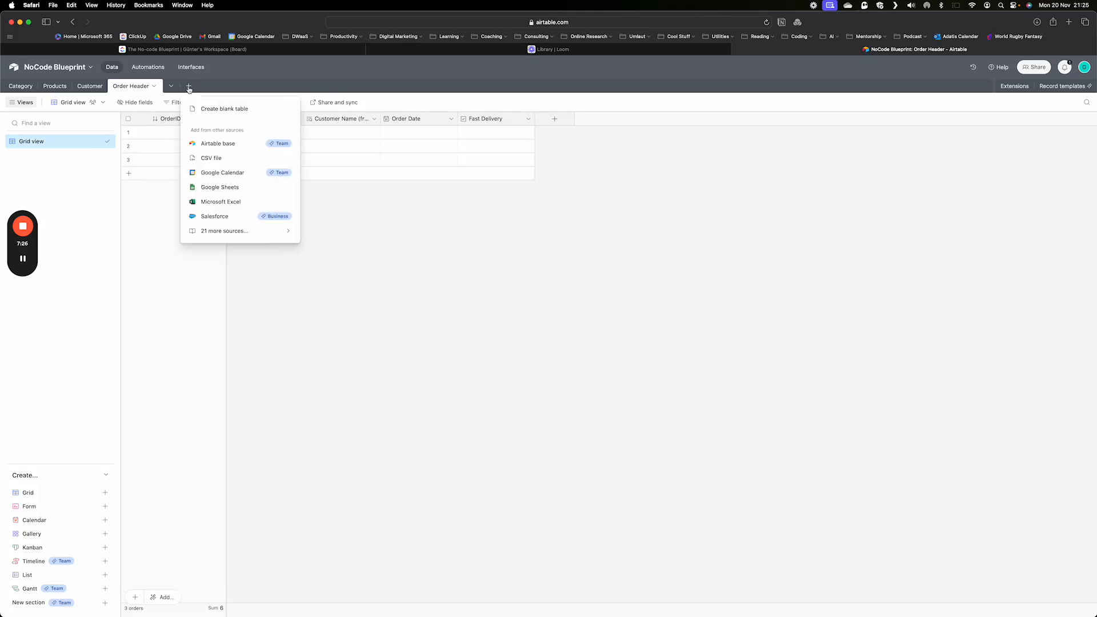
{"action": "left_click", "coordinate": [230, 113]}
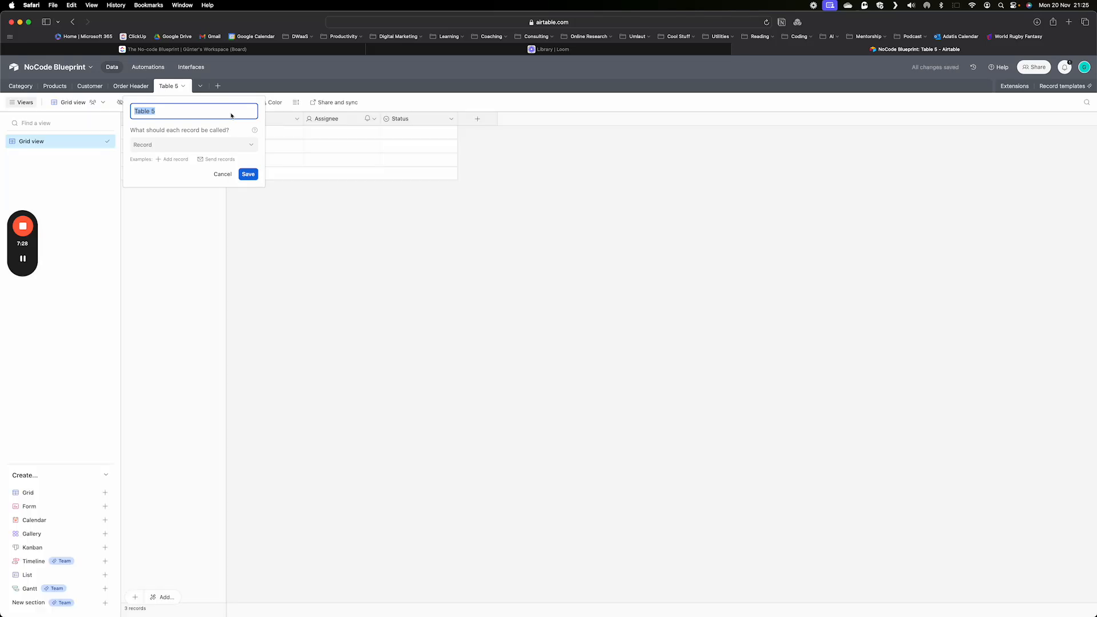
{"action": "type", "text": "Order Detail"}
{"action": "left_click", "coordinate": [250, 175]}
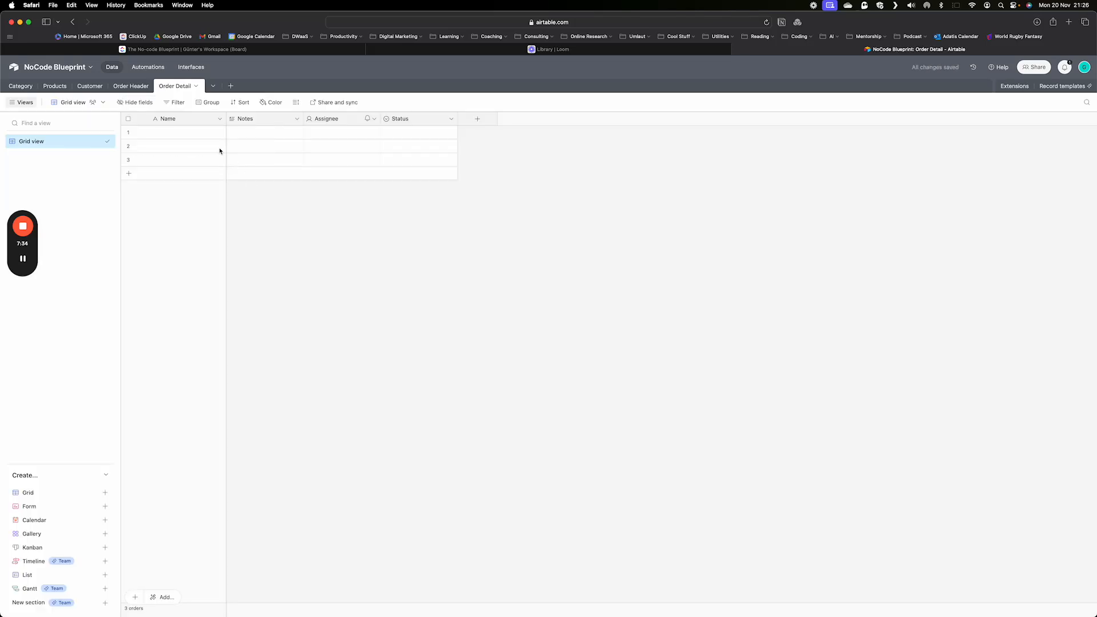
Rename the Order Detail table's primary field to OrderDetailID and change its type to Autonumber
{"action": "double_click", "coordinate": [171, 120]}
{"action": "type", "text": "Or"}
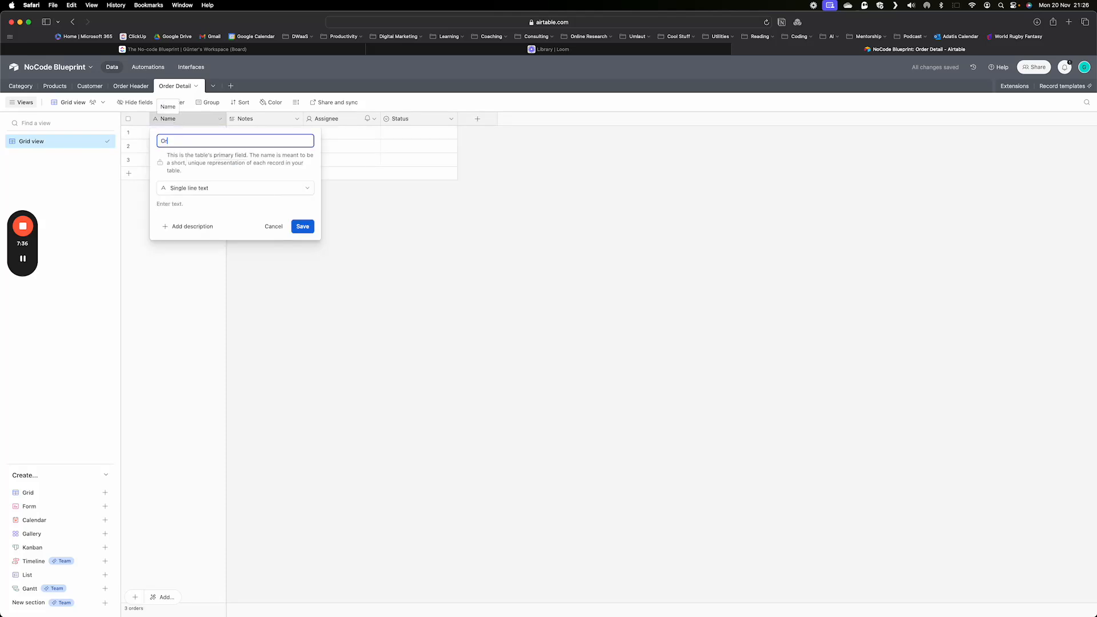
{"action": "type", "text": "derDetailID"}
{"action": "left_click", "coordinate": [227, 188]}
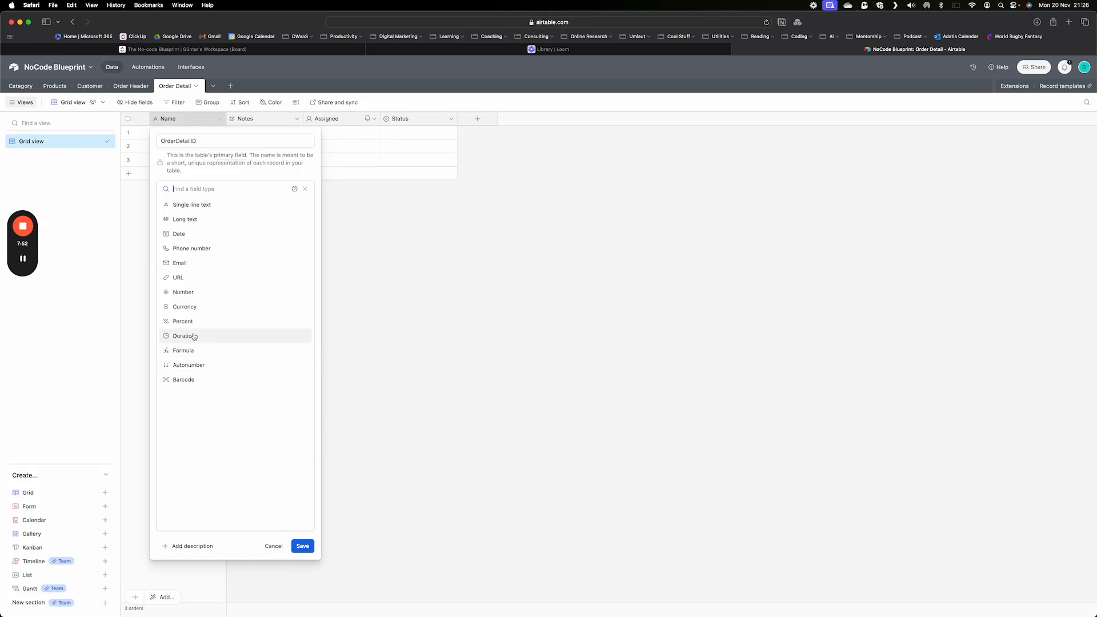
{"action": "left_click", "coordinate": [226, 368]}
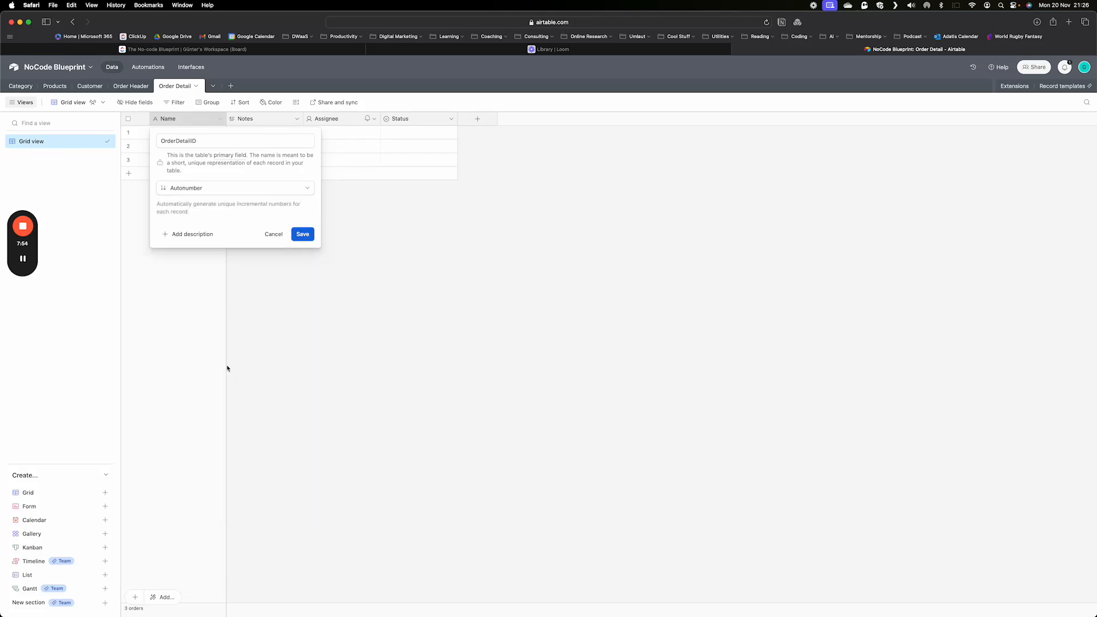
{"action": "left_click", "coordinate": [307, 238]}
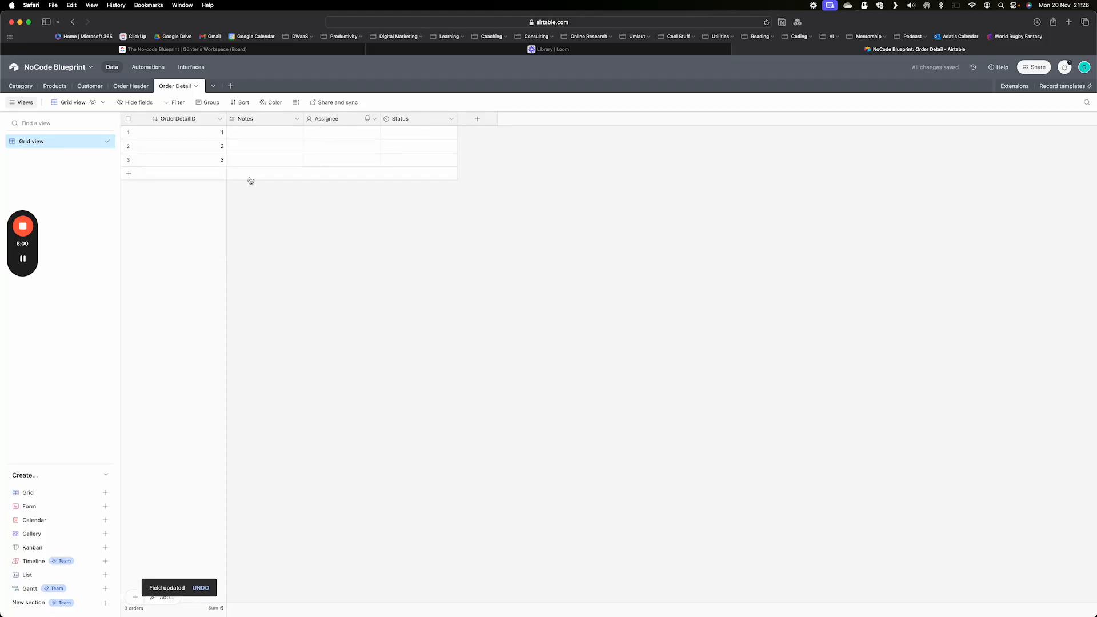
Turn the Notes field into Order Number, linked to the Order Header table, and add an OrderID lookup field
{"action": "double_click", "coordinate": [254, 119]}
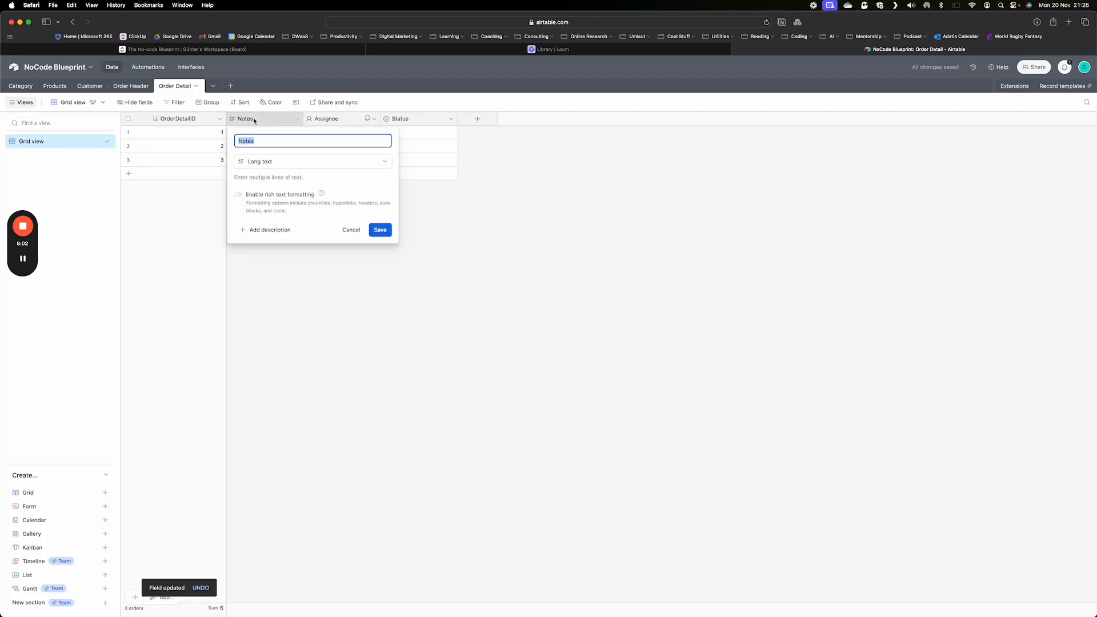
{"action": "type", "text": "Order Number"}
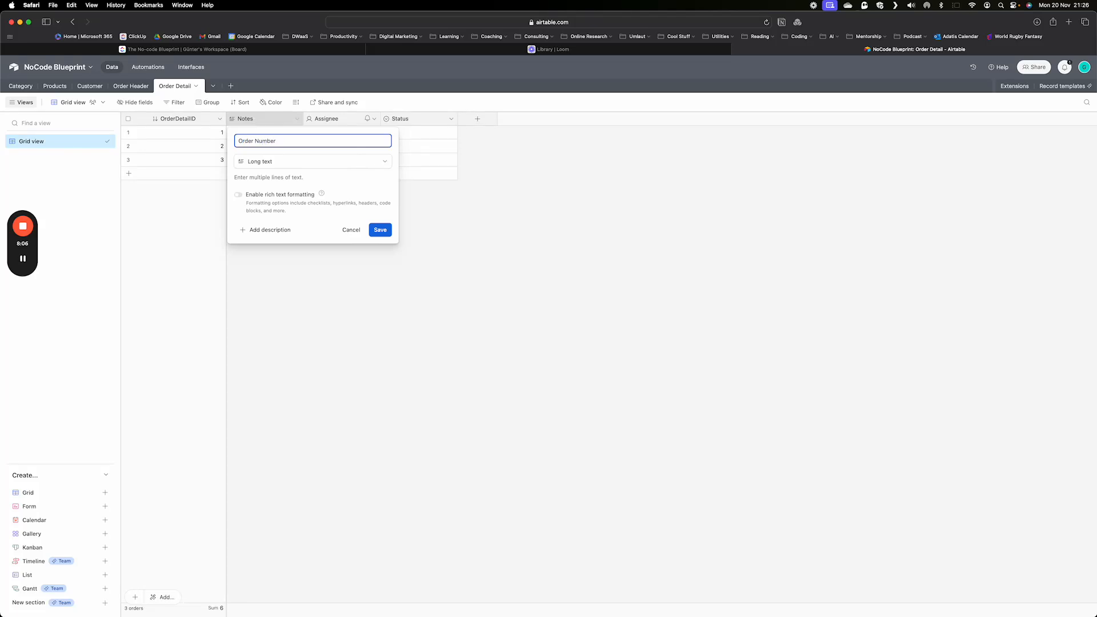
{"action": "left_click", "coordinate": [273, 161]}
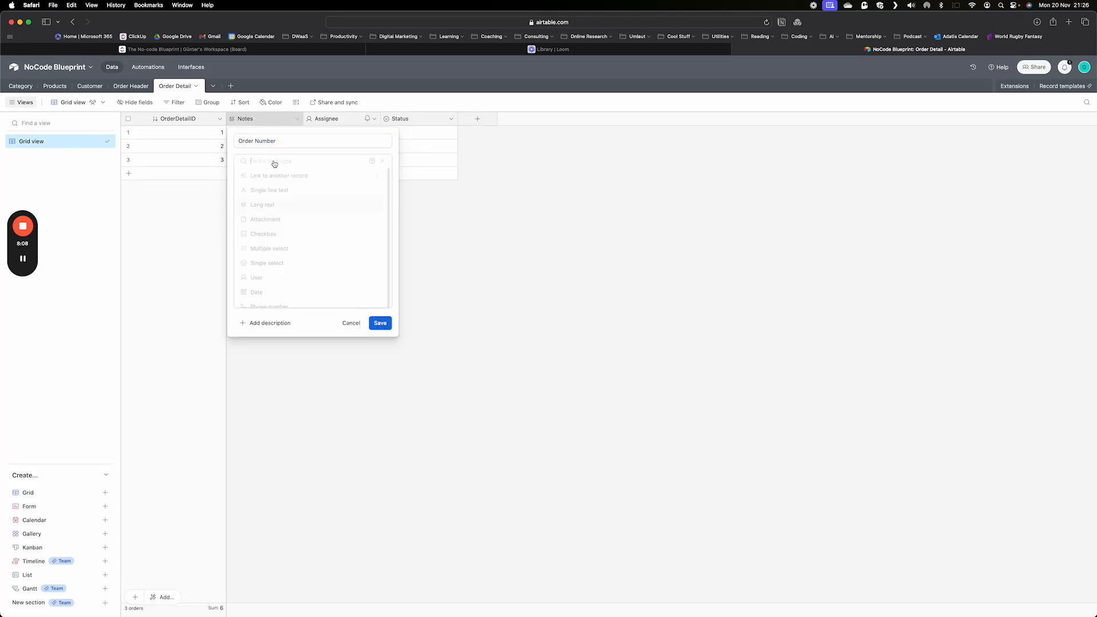
{"action": "left_click", "coordinate": [274, 178]}
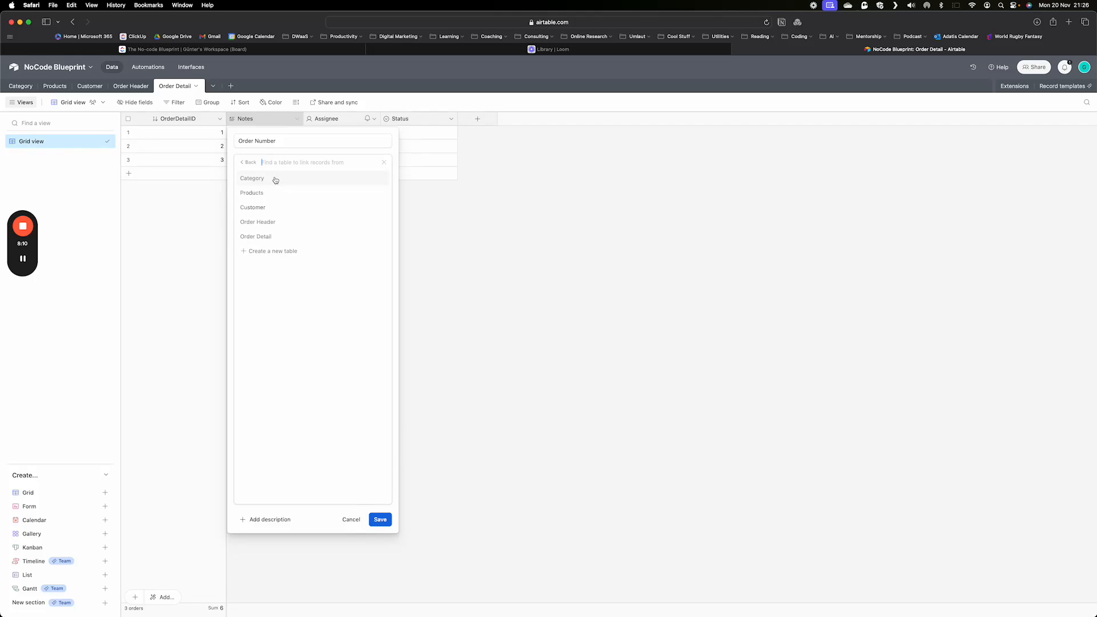
{"action": "left_click", "coordinate": [262, 222]}
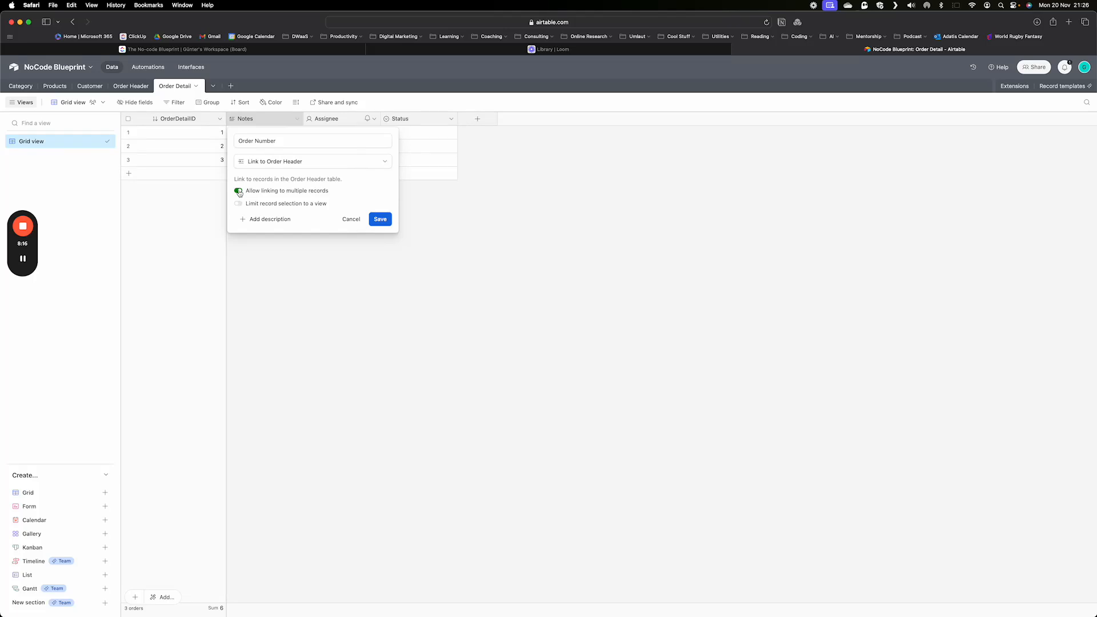
{"action": "left_click", "coordinate": [378, 221]}
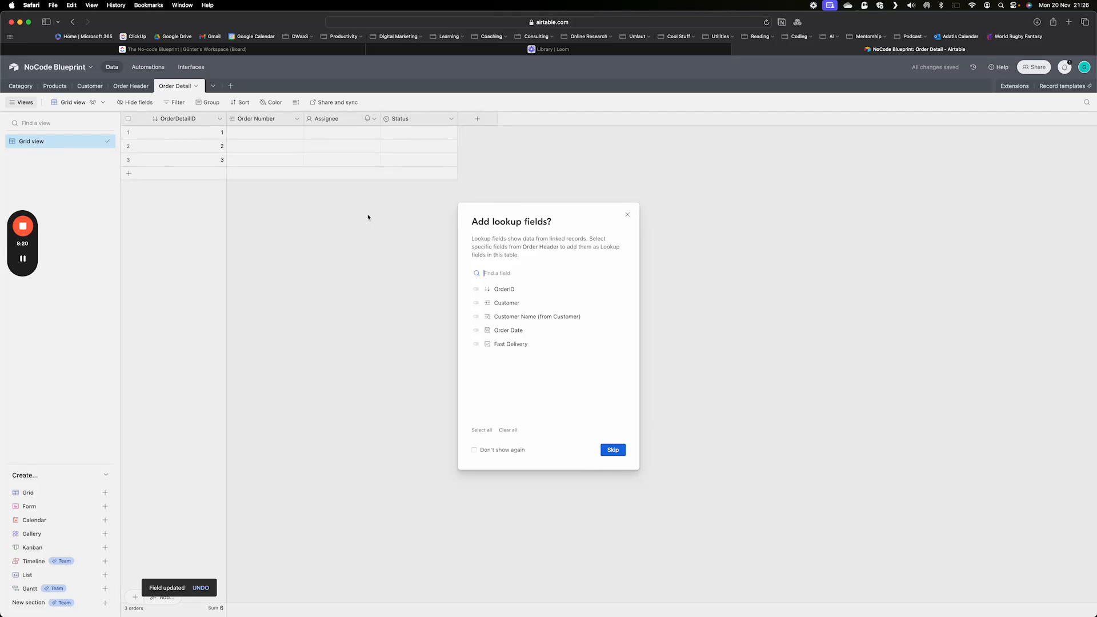
{"action": "left_click", "coordinate": [501, 293]}
{"action": "left_click", "coordinate": [599, 450]}
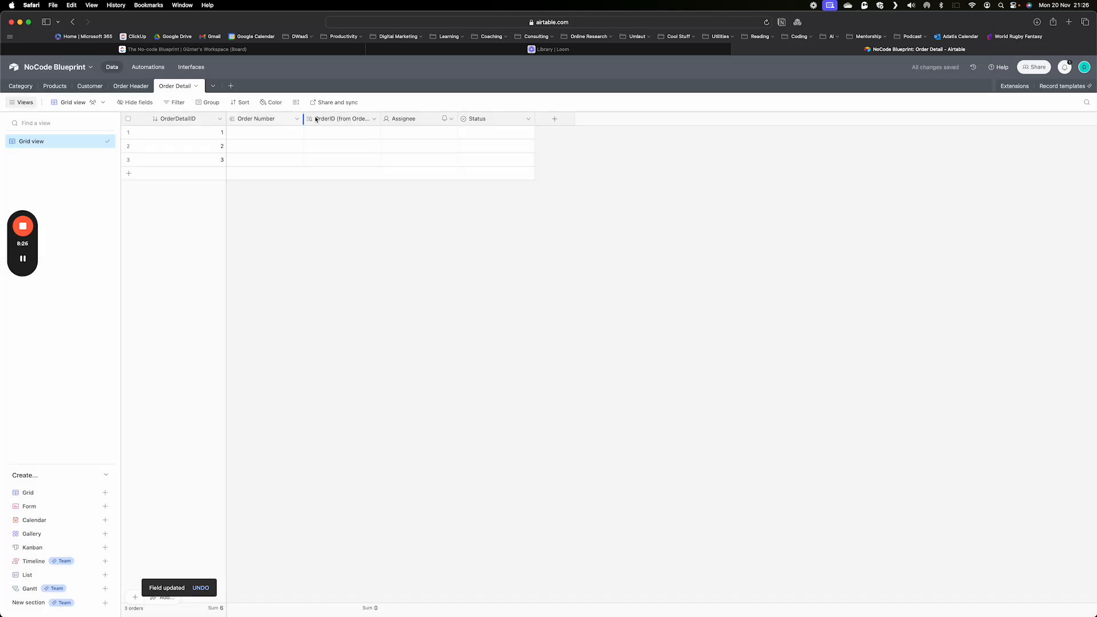
Turn the Assignee field into Product, linked to the Products table without multiple-record linking, and add a Product Name lookup field
{"action": "double_click", "coordinate": [400, 121]}
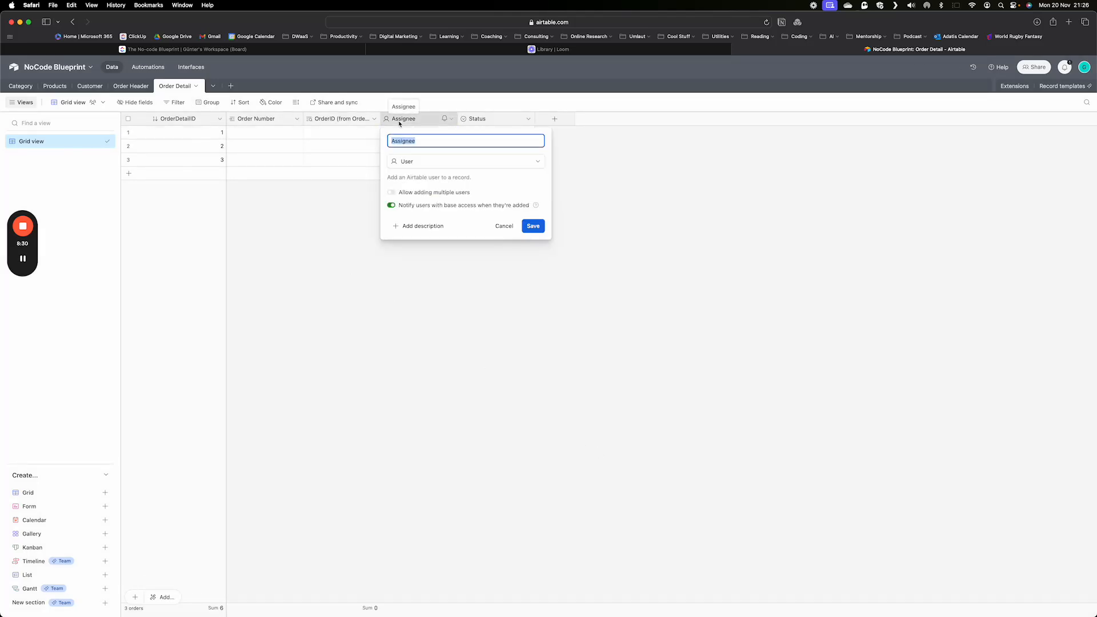
{"action": "type", "text": "Product"}
{"action": "left_click", "coordinate": [426, 162]}
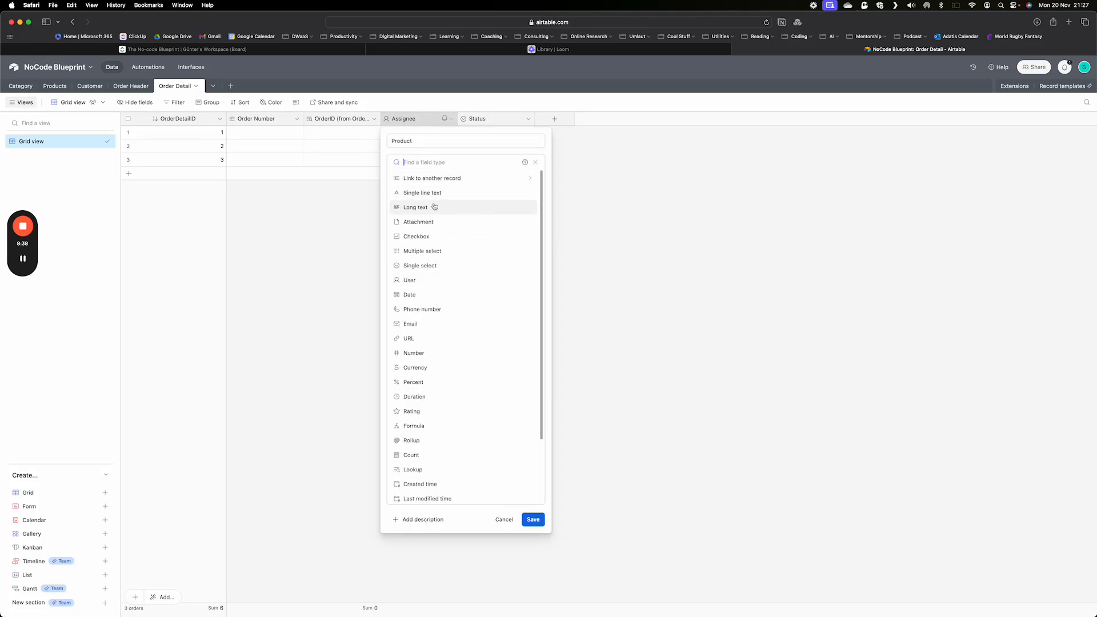
{"action": "left_click", "coordinate": [430, 184]}
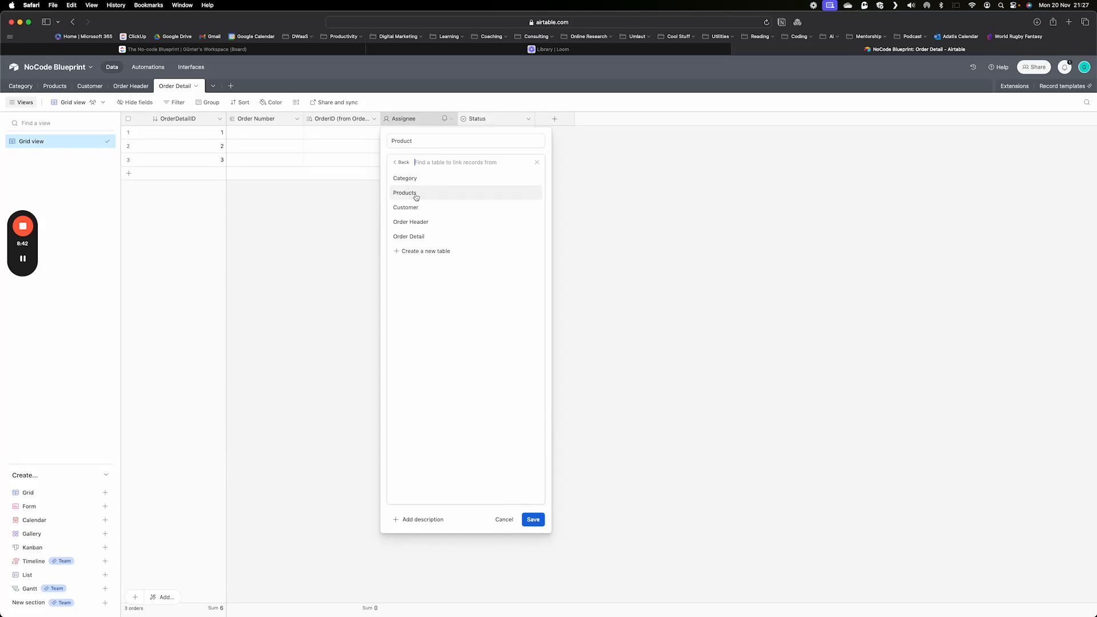
{"action": "left_click", "coordinate": [416, 193]}
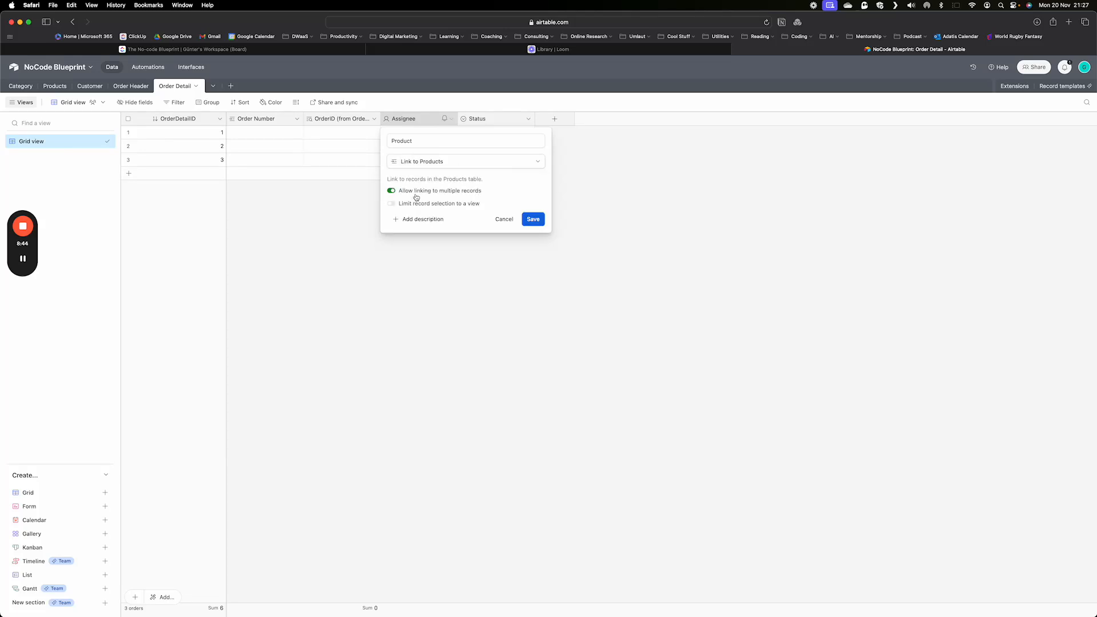
{"action": "left_click", "coordinate": [392, 192]}
{"action": "left_click", "coordinate": [531, 220]}
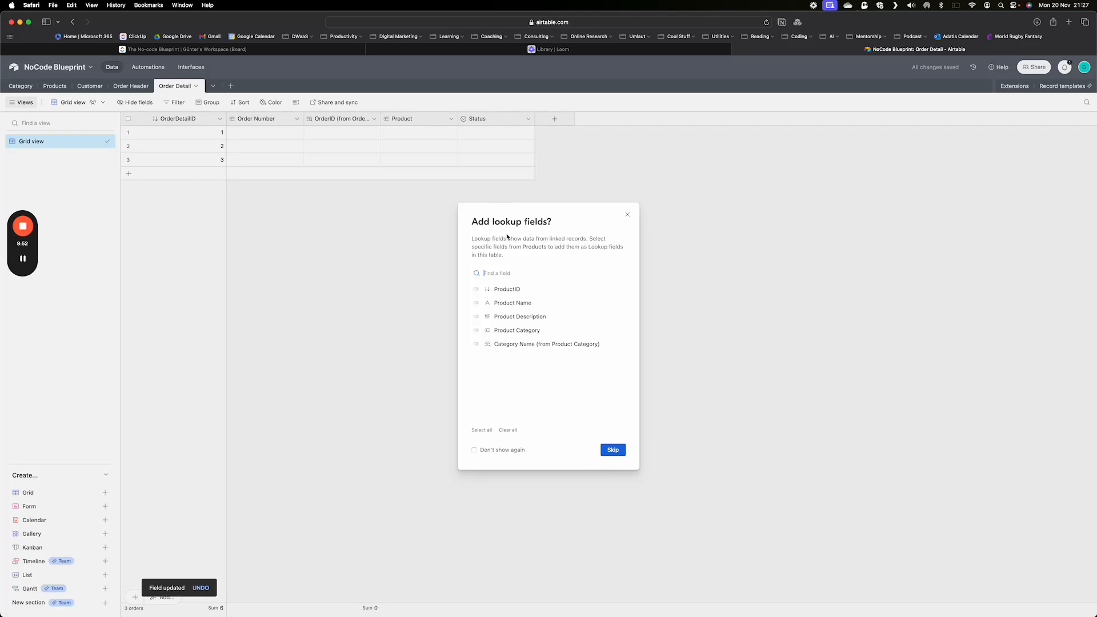
{"action": "left_click", "coordinate": [501, 309]}
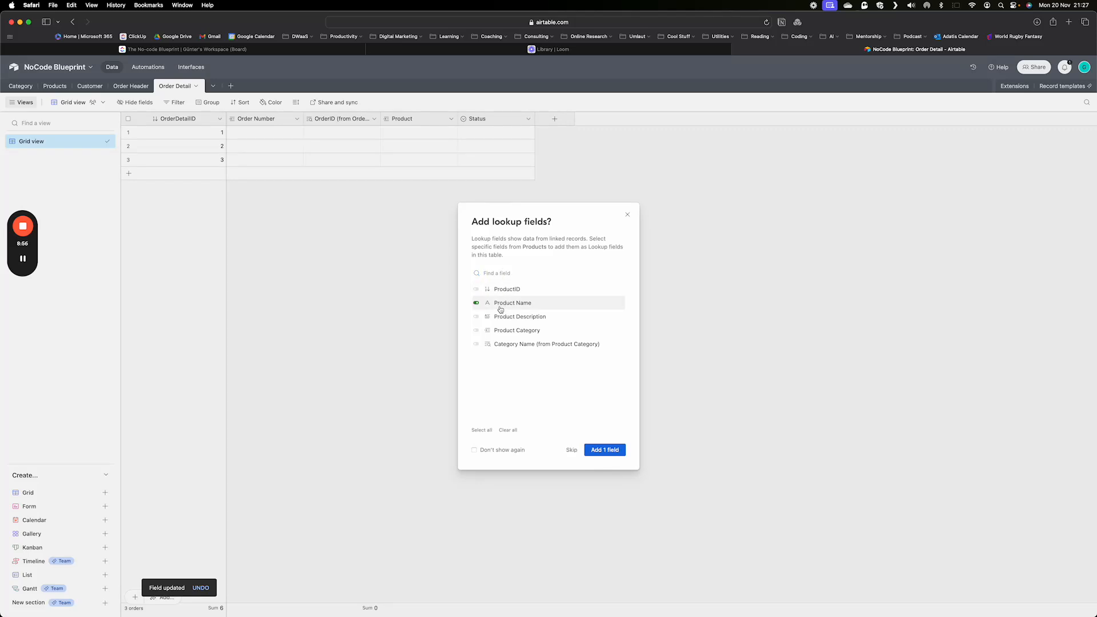
{"action": "left_click", "coordinate": [597, 451]}
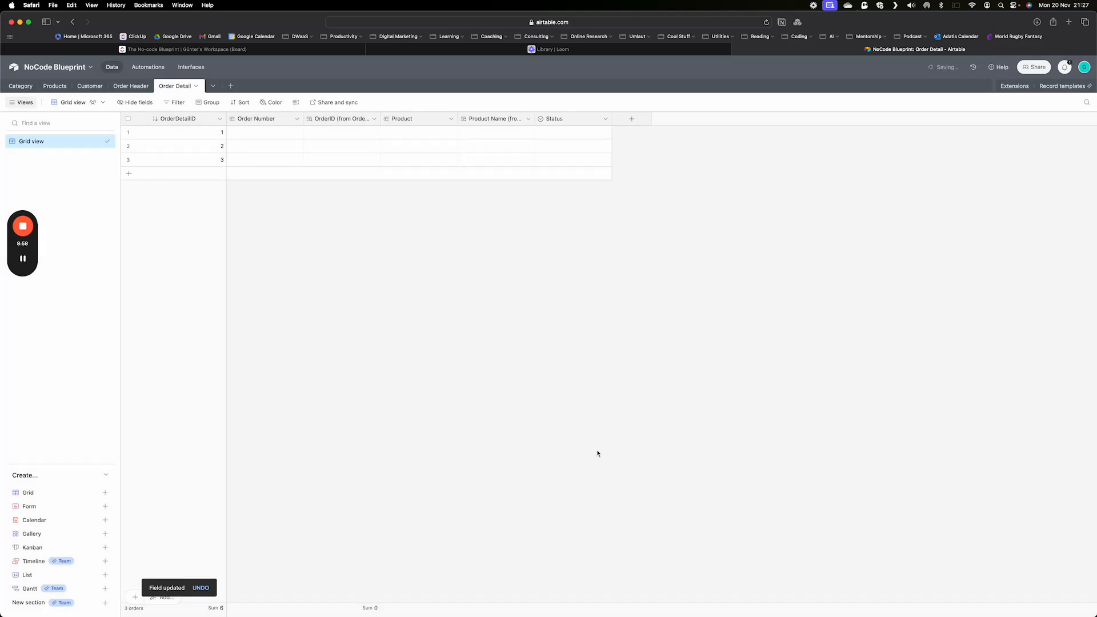
Rename the Status field to Qty and change its type to Number, keeping the default formatting
{"action": "double_click", "coordinate": [554, 120]}
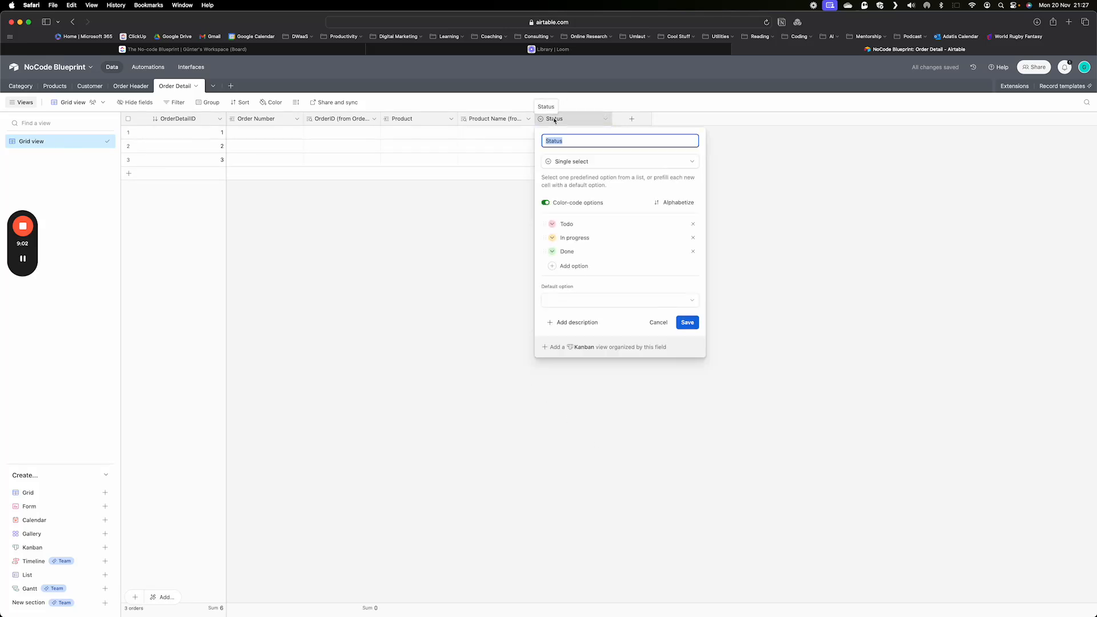
{"action": "type", "text": "Oty"}
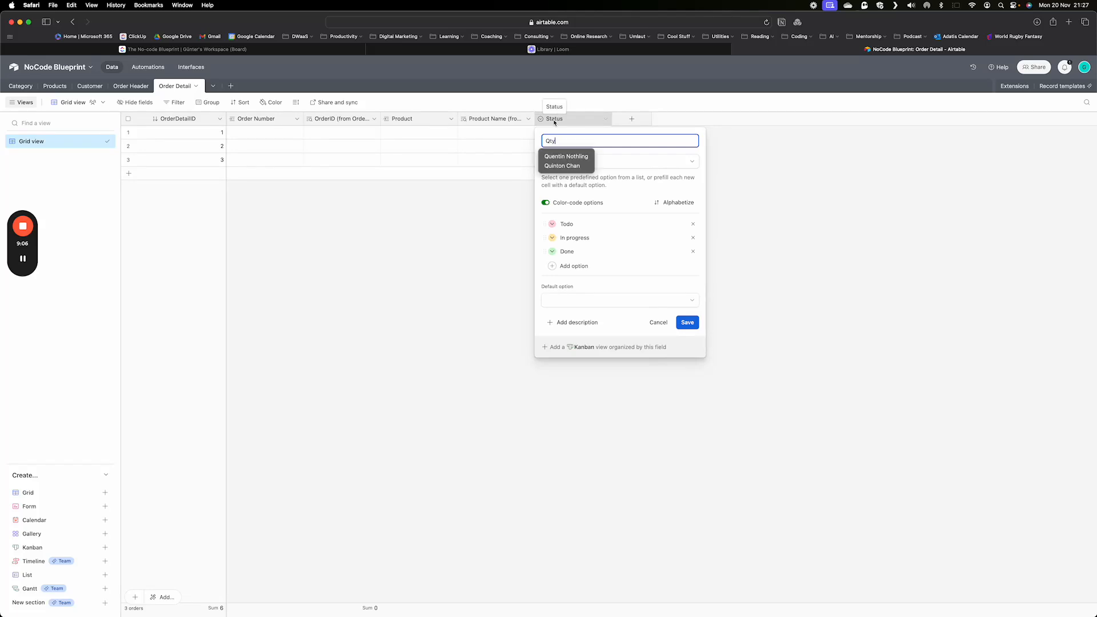
{"action": "left_click", "coordinate": [654, 166]}
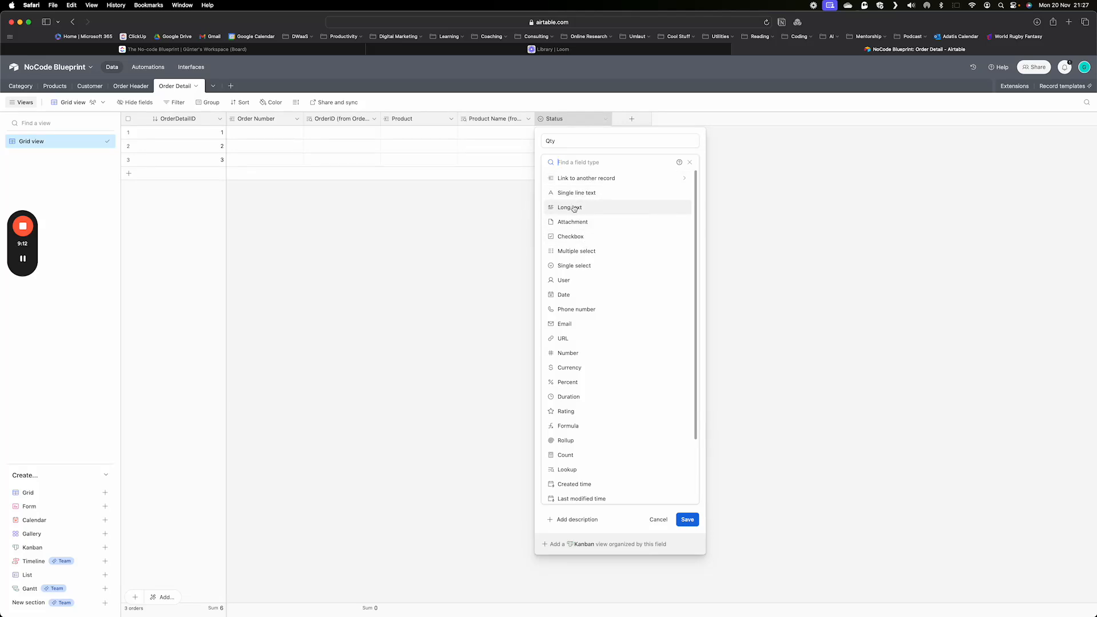
{"action": "left_click", "coordinate": [565, 355]}
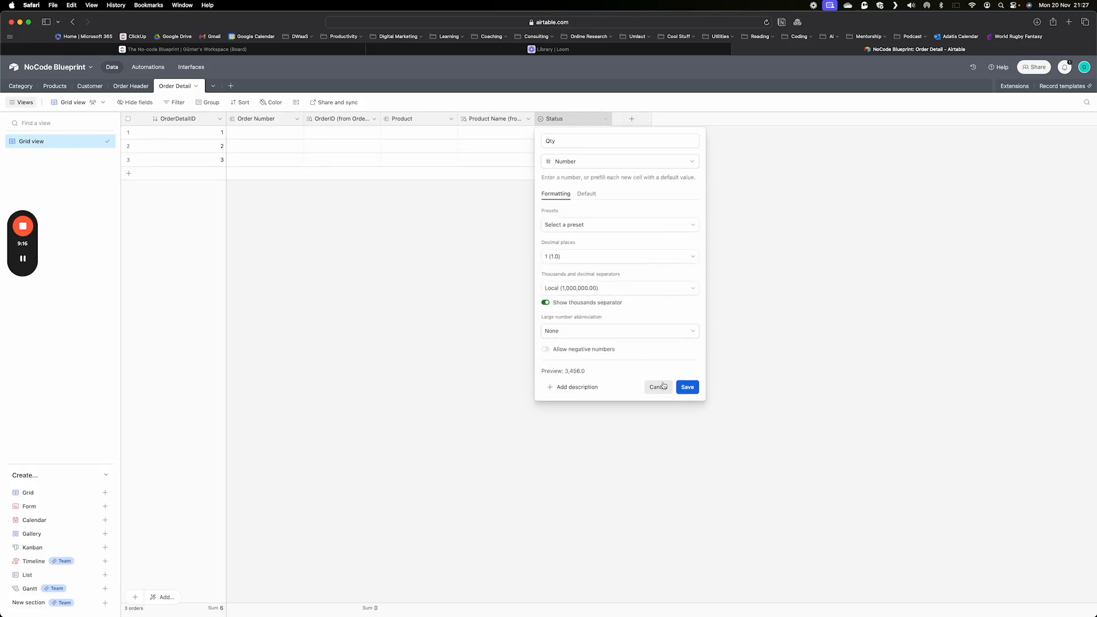
{"action": "left_click", "coordinate": [689, 392]}
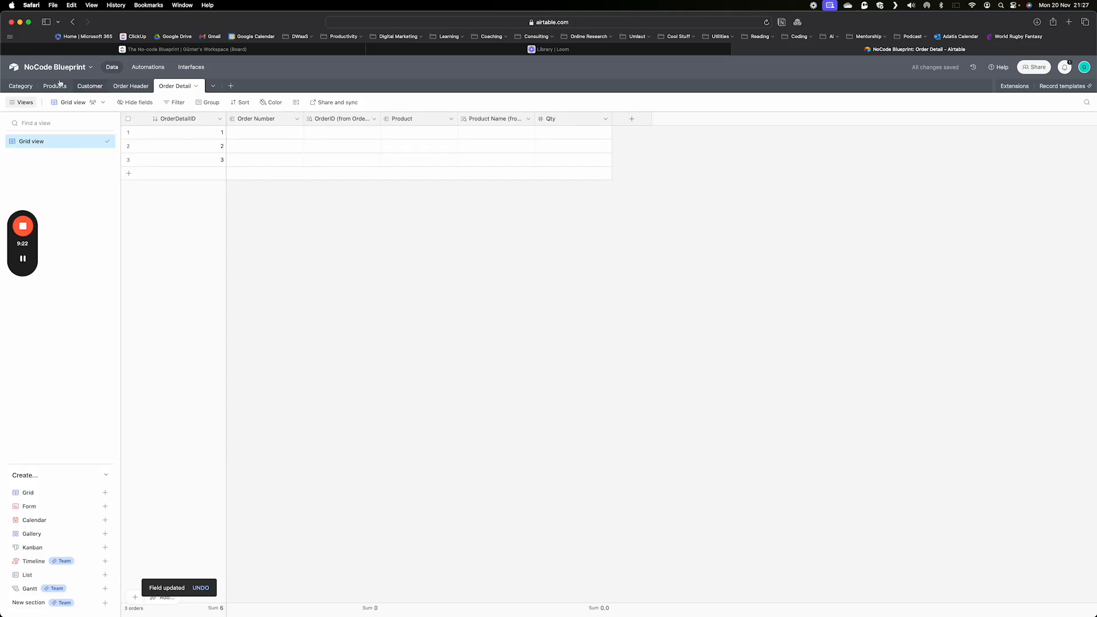
In the Order Header table, link the first order to the first customer record
{"action": "left_click", "coordinate": [85, 89]}
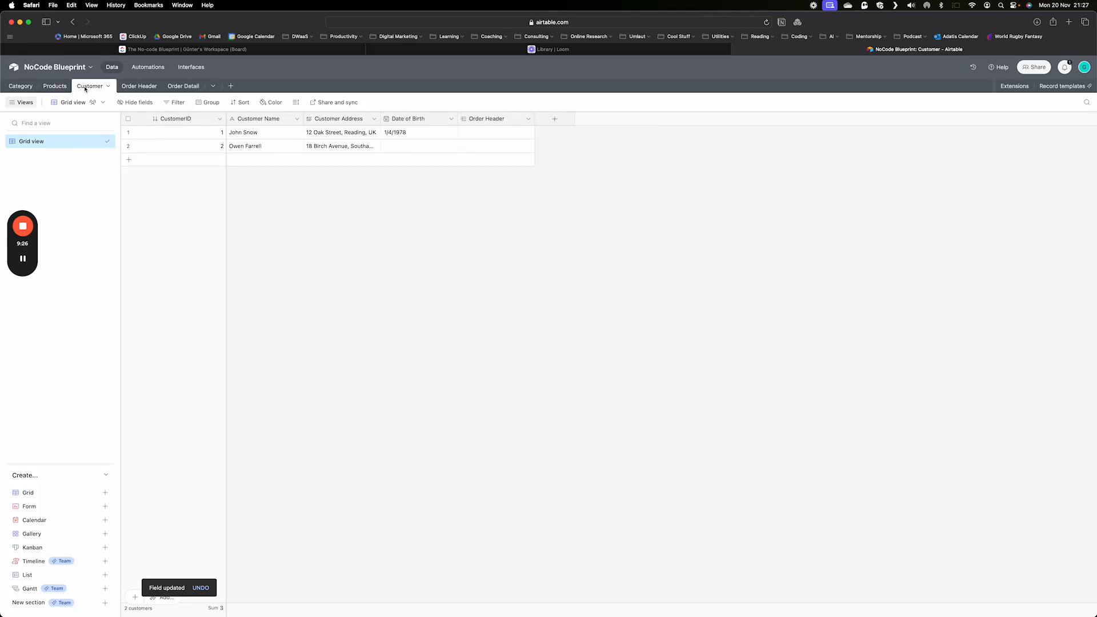
{"action": "left_click", "coordinate": [140, 88]}
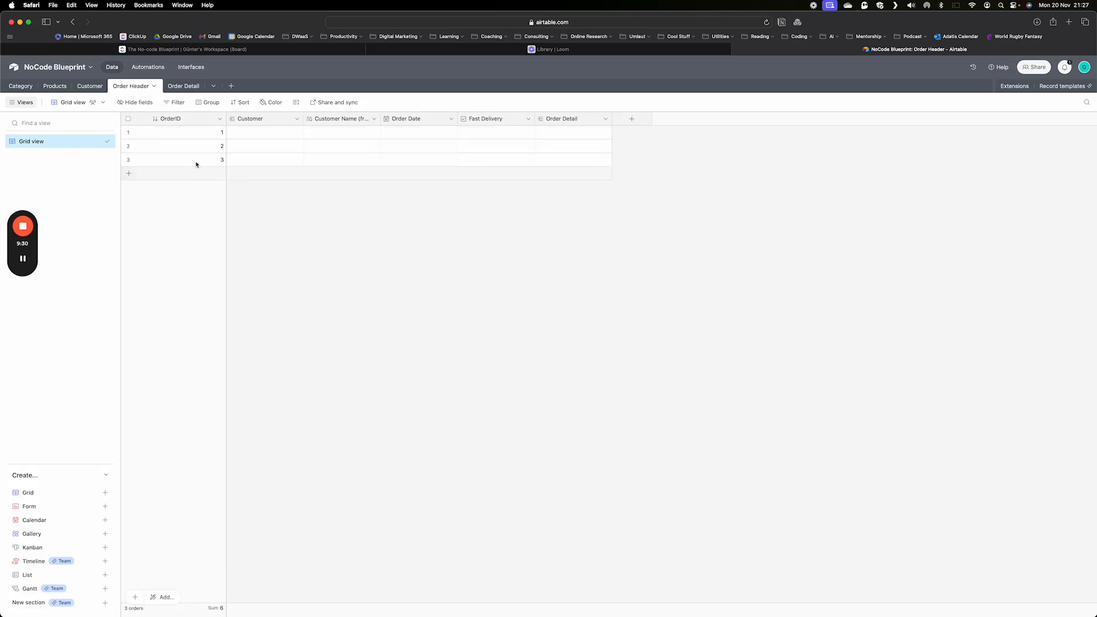
{"action": "left_click", "coordinate": [273, 133]}
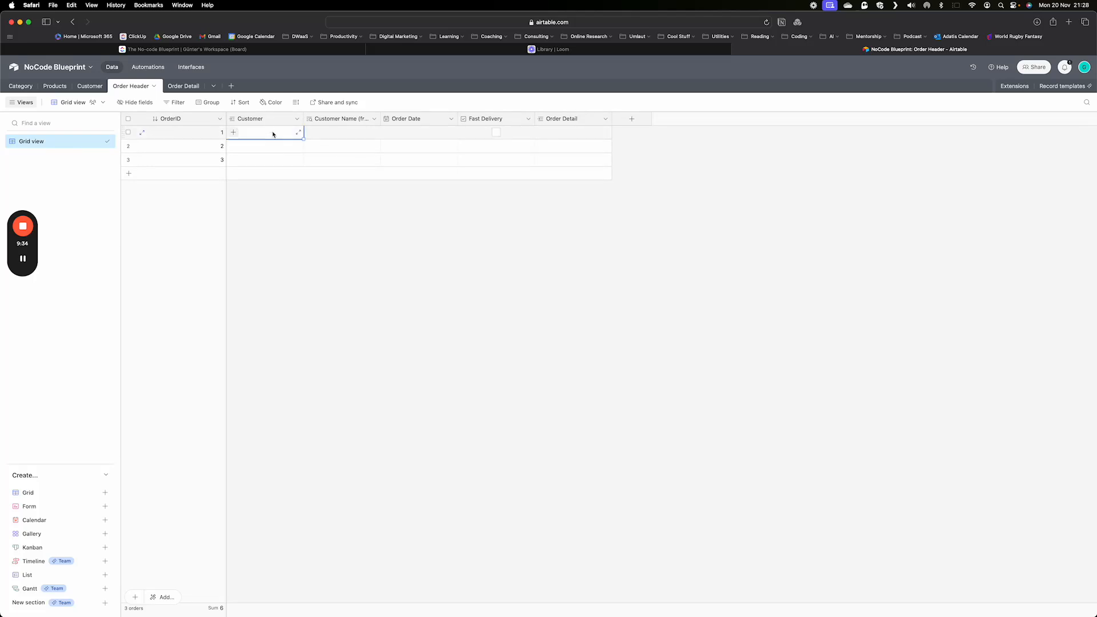
{"action": "left_click", "coordinate": [233, 132]}
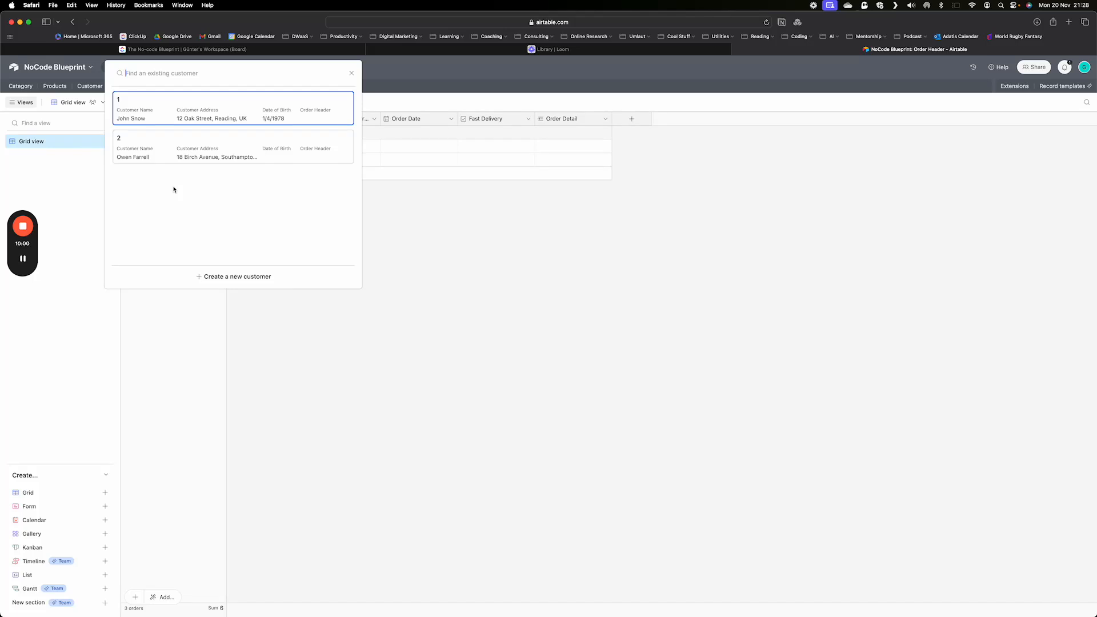
{"action": "left_click", "coordinate": [180, 117]}
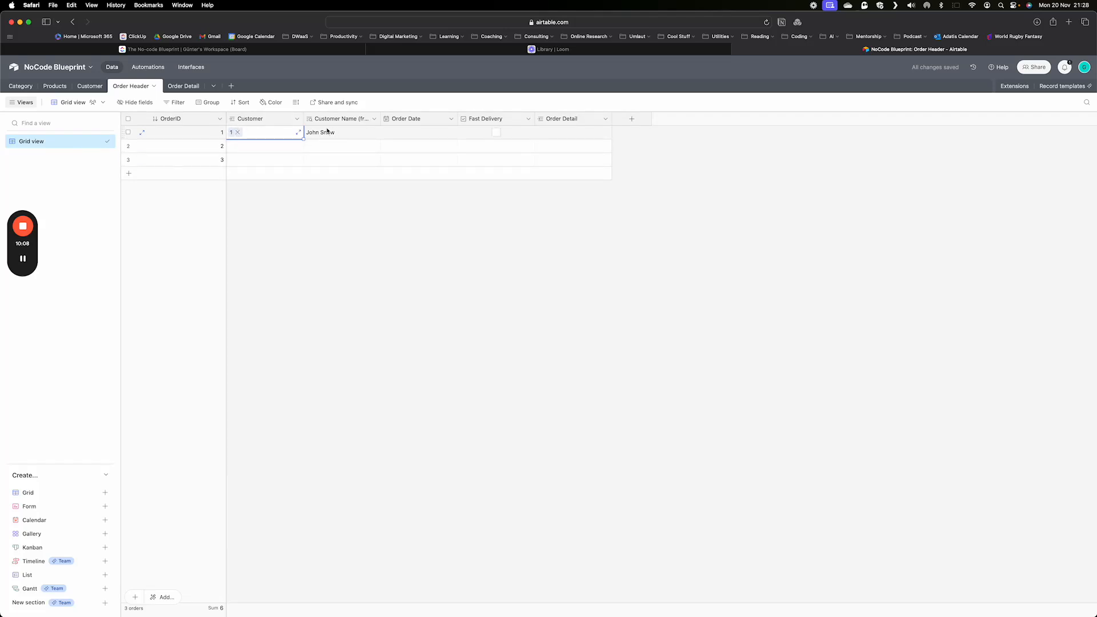
Set the first order's Order Date to 20/11/2023 and mark it for Fast Delivery
{"action": "left_click", "coordinate": [398, 136]}
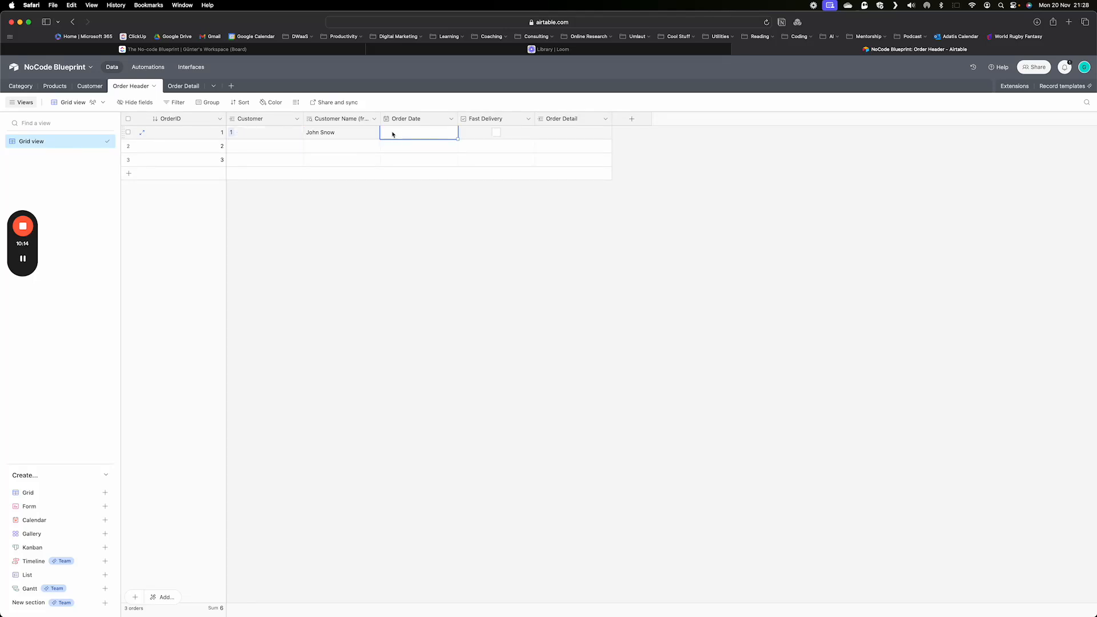
{"action": "type", "text": "20/11/"}
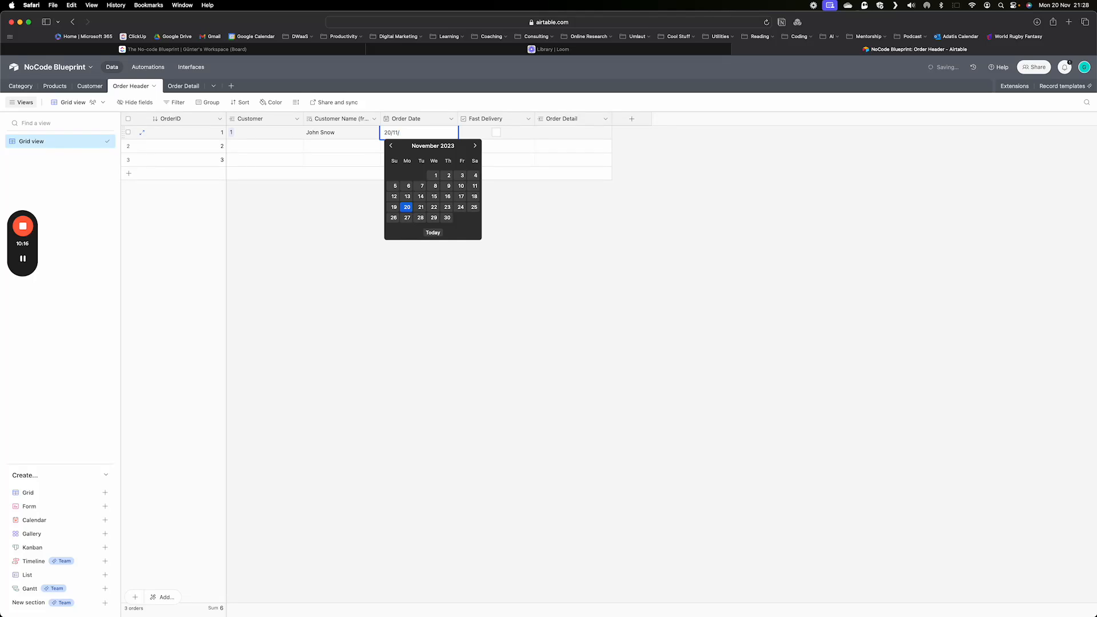
{"action": "type", "text": "2023"}
{"action": "key", "text": "Tab"}
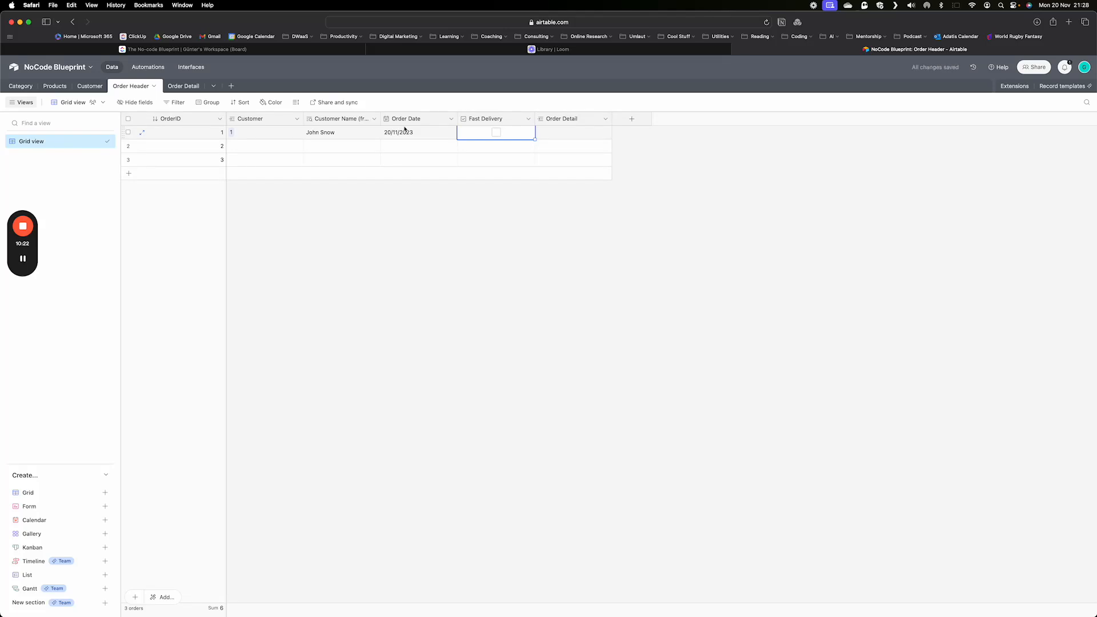
{"action": "left_click", "coordinate": [497, 133]}
In the Order Detail table, link the first record's Order Number to the first Order Header record
{"action": "left_click", "coordinate": [184, 87]}
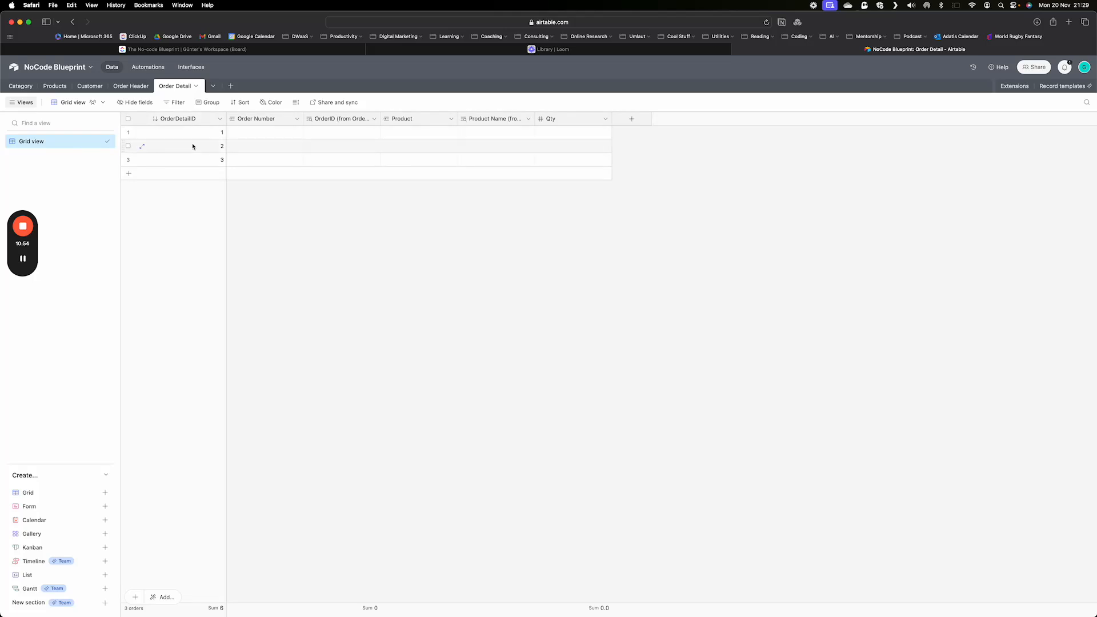
{"action": "left_click", "coordinate": [259, 135]}
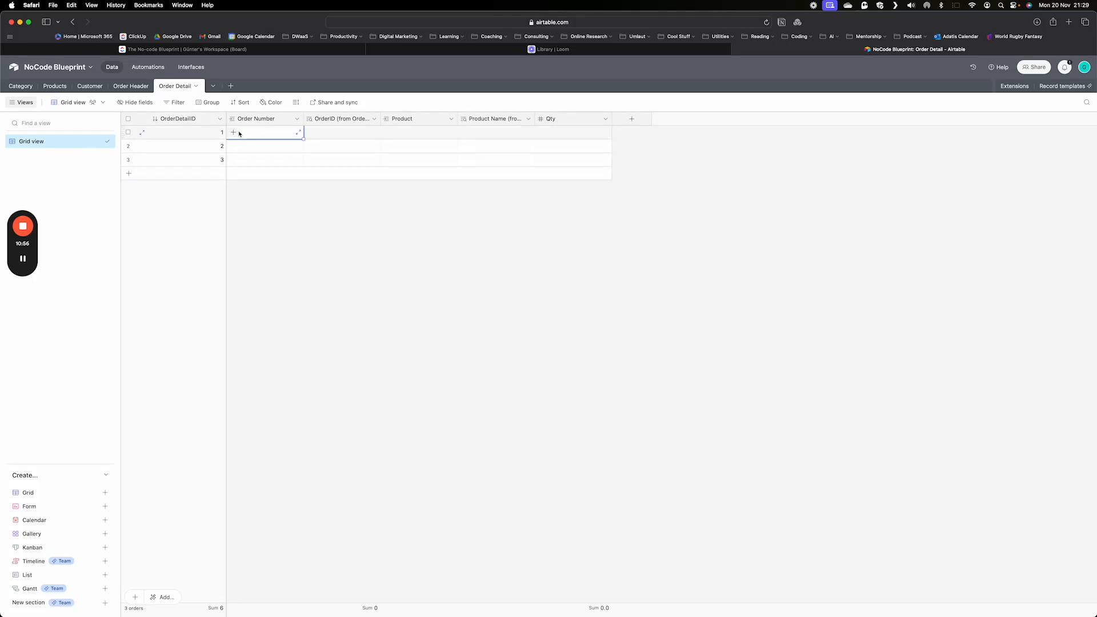
{"action": "left_click", "coordinate": [238, 133]}
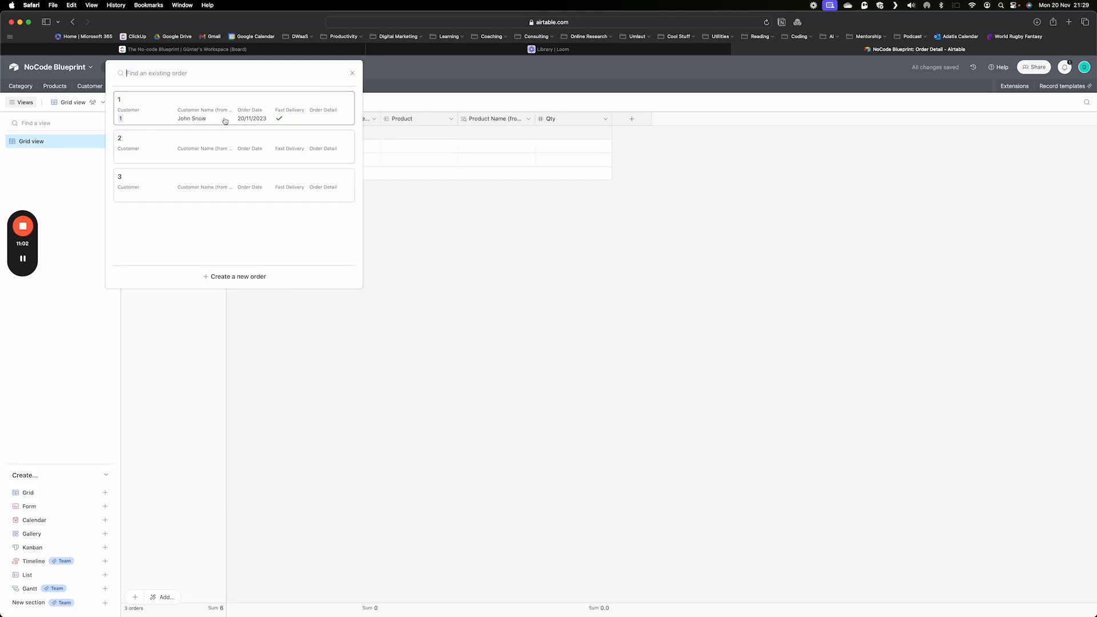
{"action": "left_click", "coordinate": [156, 110]}
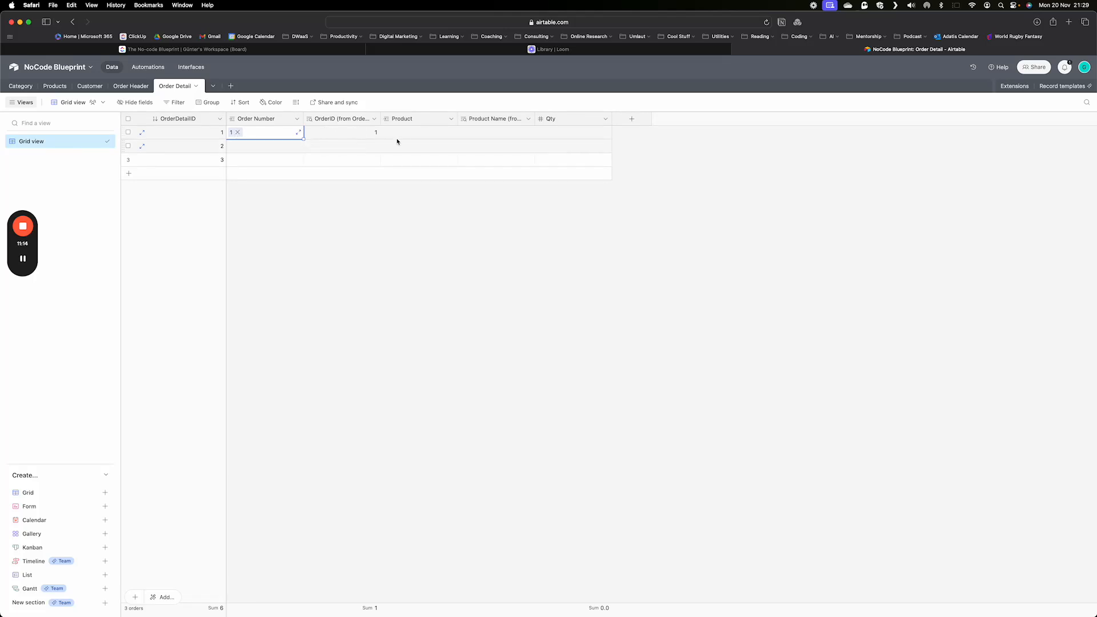
Link the first Order Detail record to the iPad 12" product and set its Qty to 3
{"action": "left_click", "coordinate": [420, 133]}
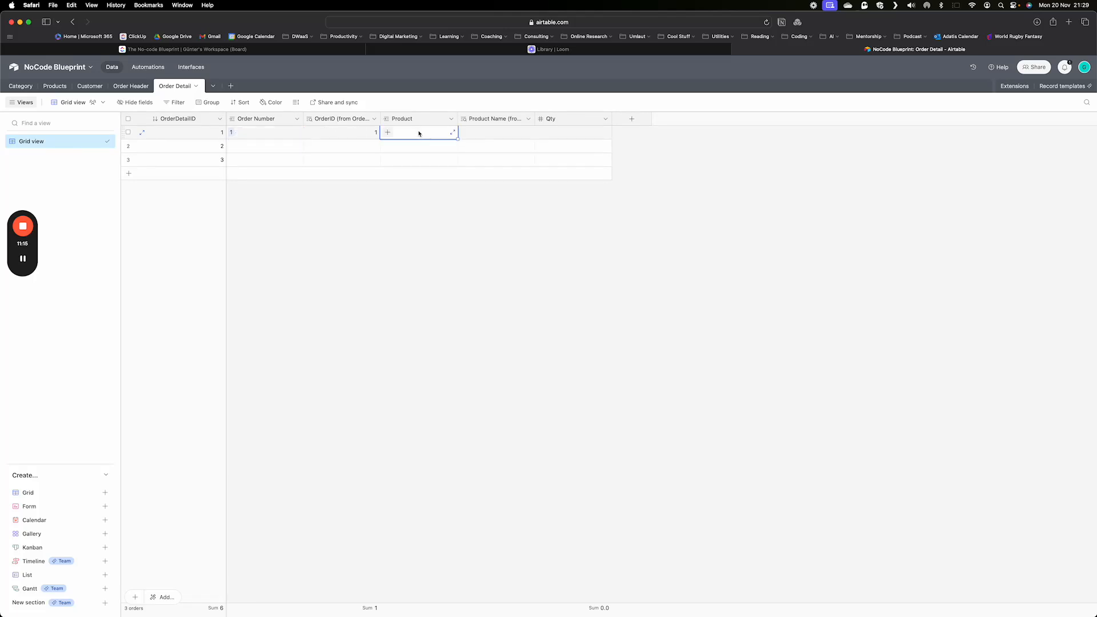
{"action": "left_click", "coordinate": [388, 132]}
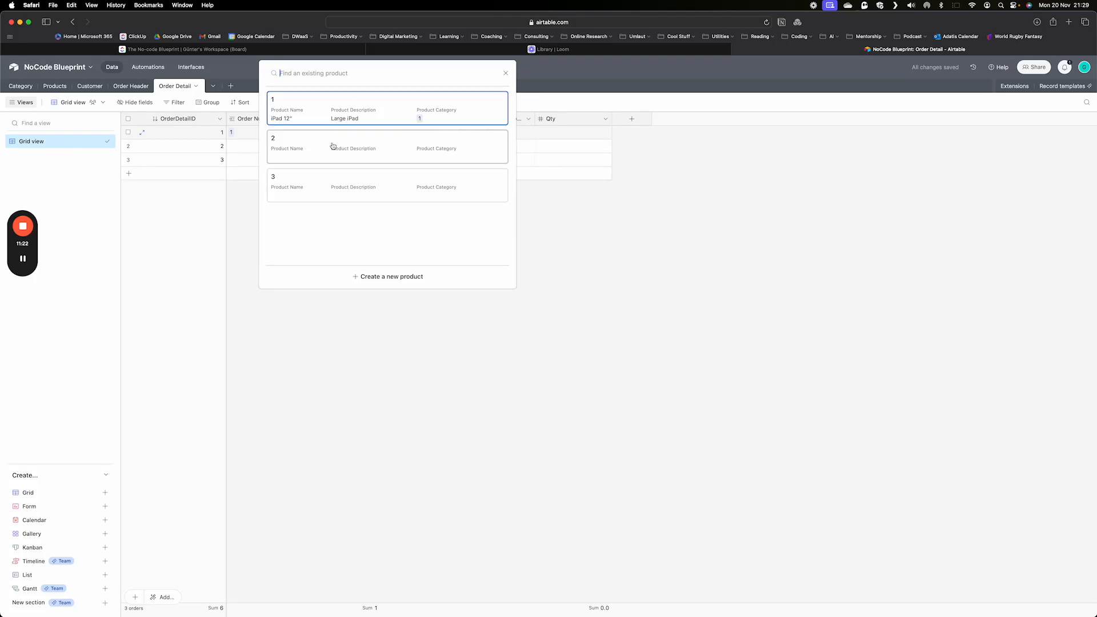
{"action": "left_click", "coordinate": [332, 117]}
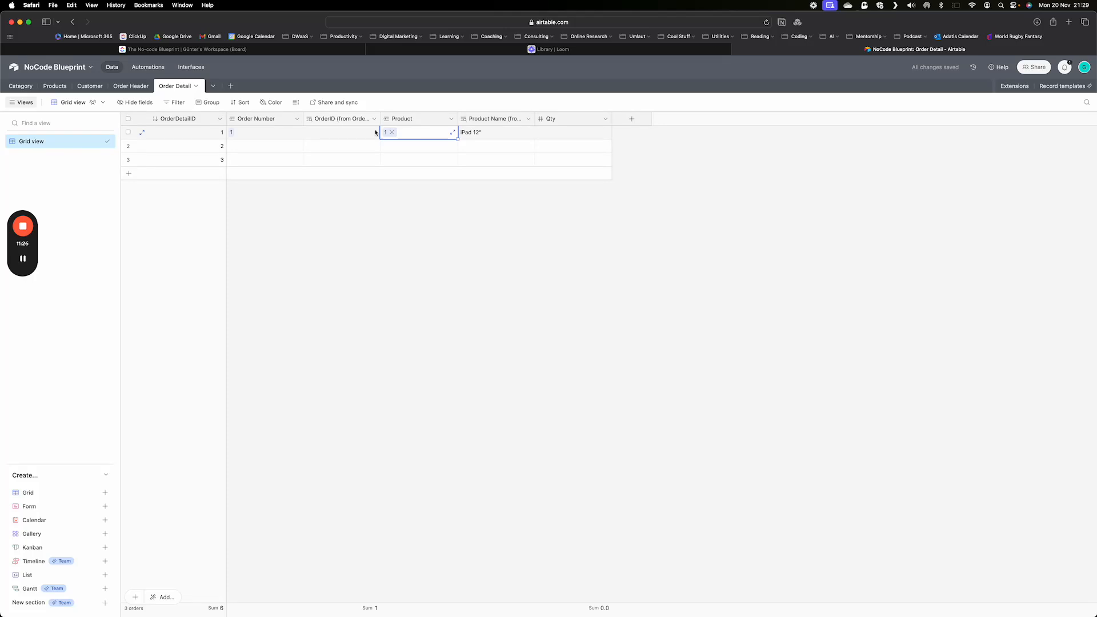
{"action": "left_click", "coordinate": [548, 133]}
{"action": "type", "text": "3"}
{"action": "left_click", "coordinate": [247, 149]}
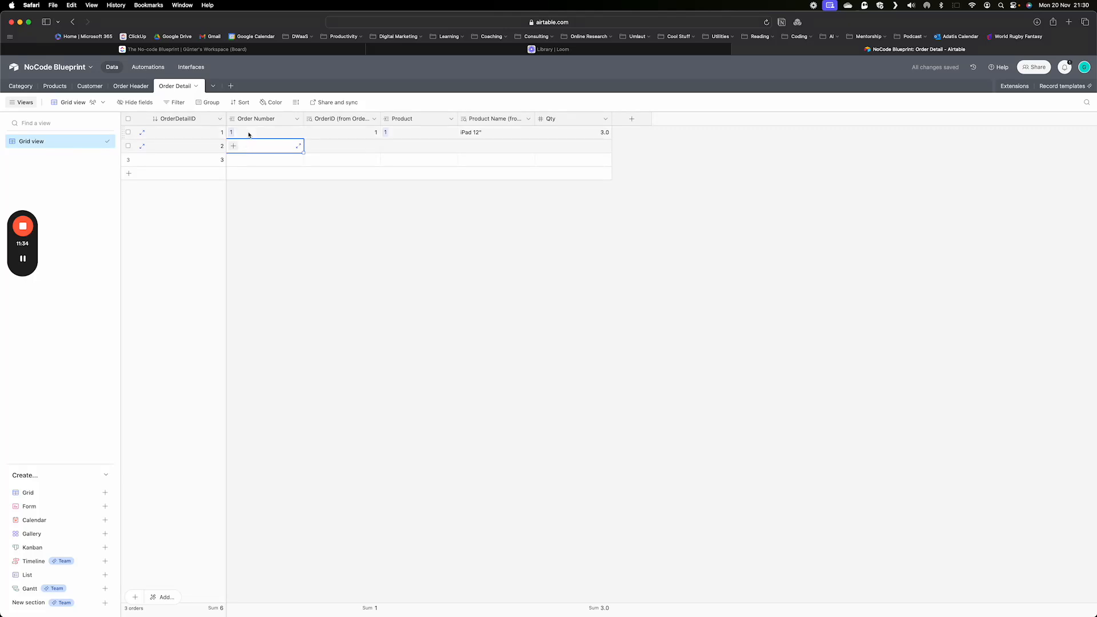
{"action": "left_click", "coordinate": [249, 134]}
In the Products table, name the second product Electric Scooter
{"action": "left_click", "coordinate": [55, 86]}
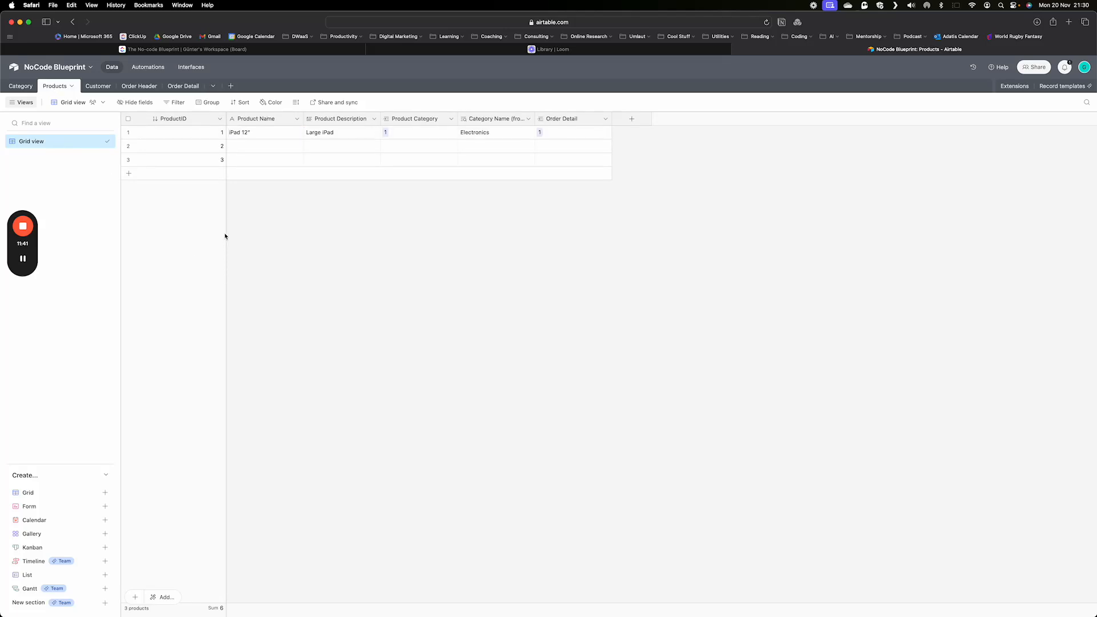
{"action": "left_click", "coordinate": [249, 147]}
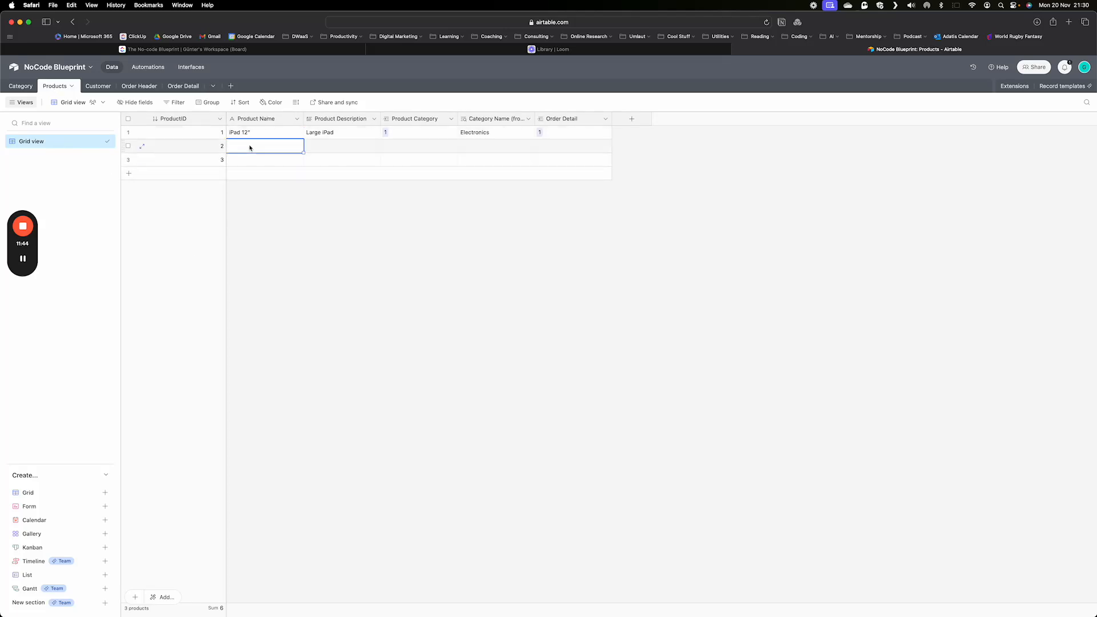
{"action": "type", "text": "Elect"}
{"action": "type", "text": "ric S"}
{"action": "type", "text": "coot"}
{"action": "type", "text": "ter"}
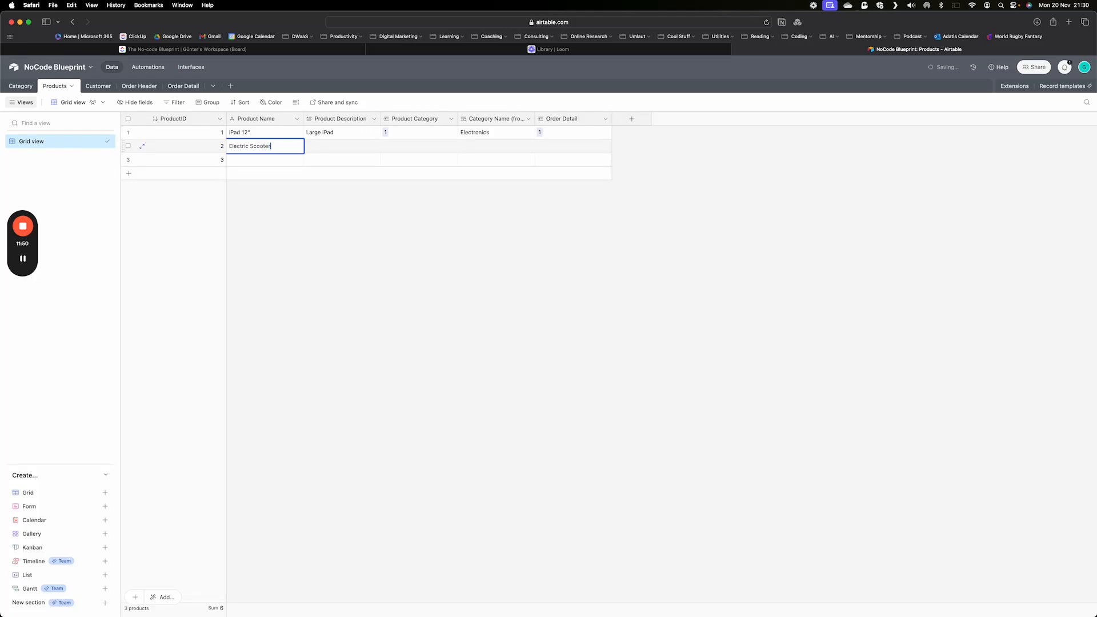
{"action": "key", "text": "Tab"}
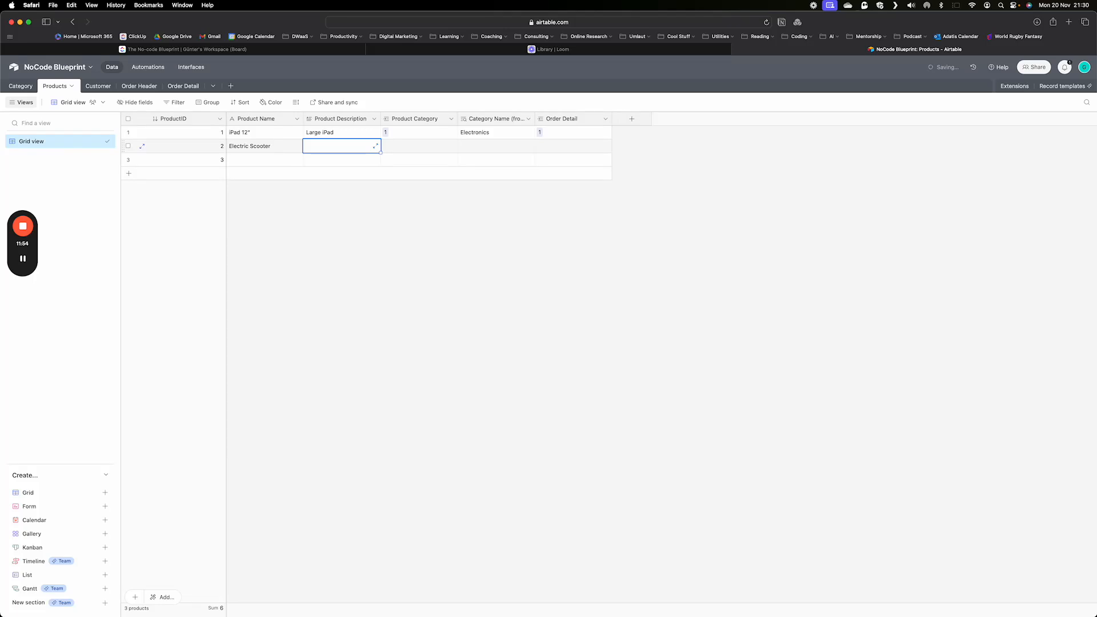
Give the second product the description Super Duper Quick Scooter and link it to the Vehicles category
{"action": "type", "text": "Super "}
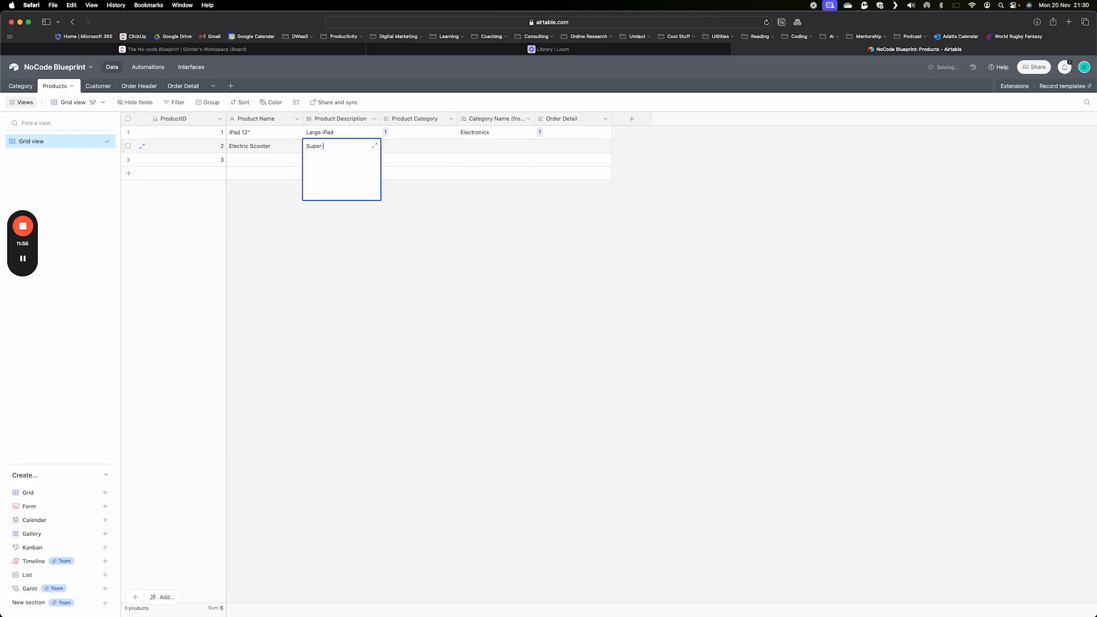
{"action": "type", "text": "Duier Quick Scooter"}
{"action": "key", "text": "Tab"}
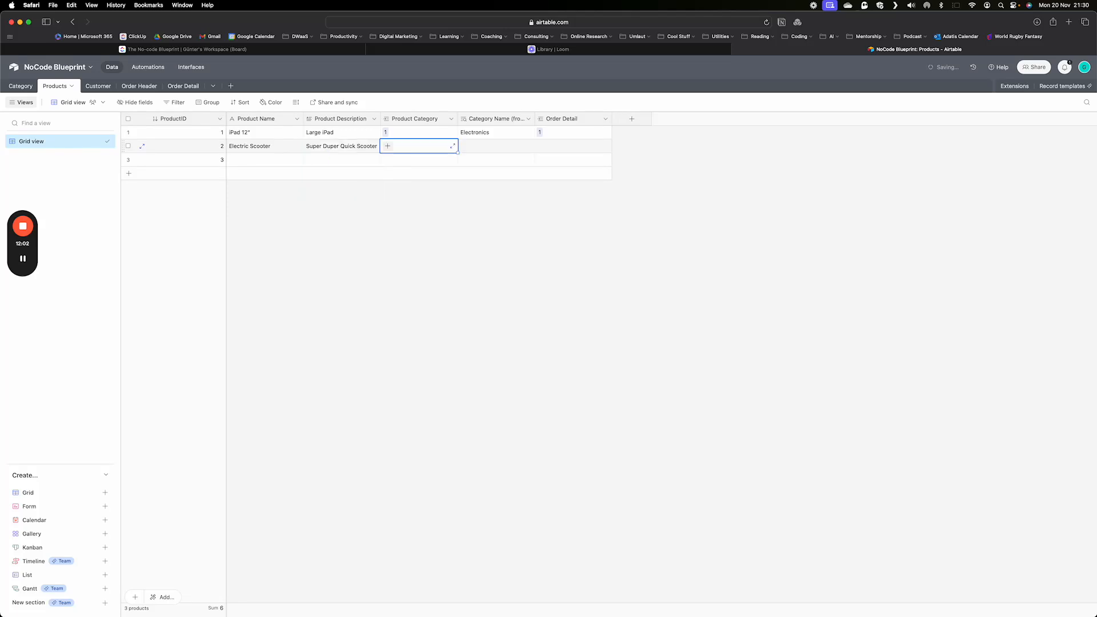
{"action": "left_click", "coordinate": [387, 146]}
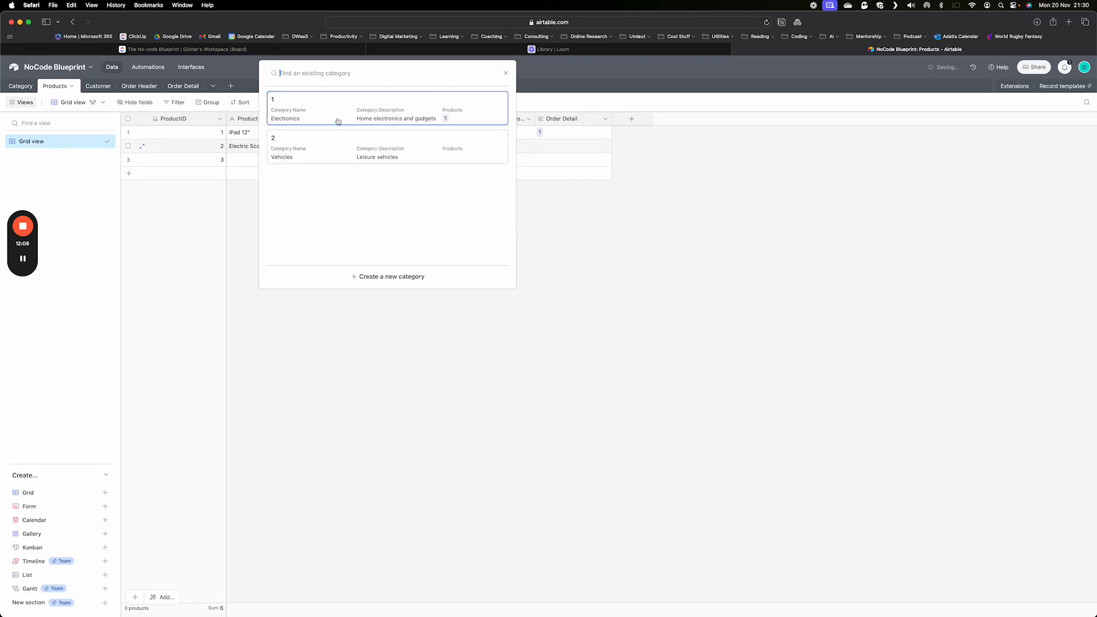
{"action": "left_click", "coordinate": [299, 157]}
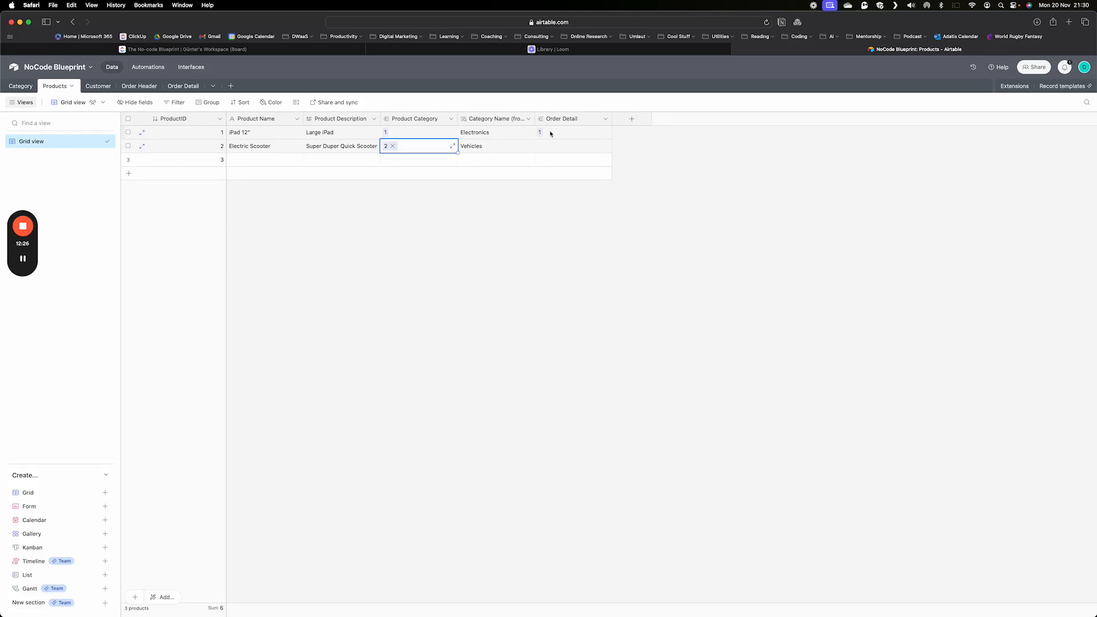
In the Order Detail table, link the second record's Order Number to the first Order Header record
{"action": "left_click", "coordinate": [178, 86]}
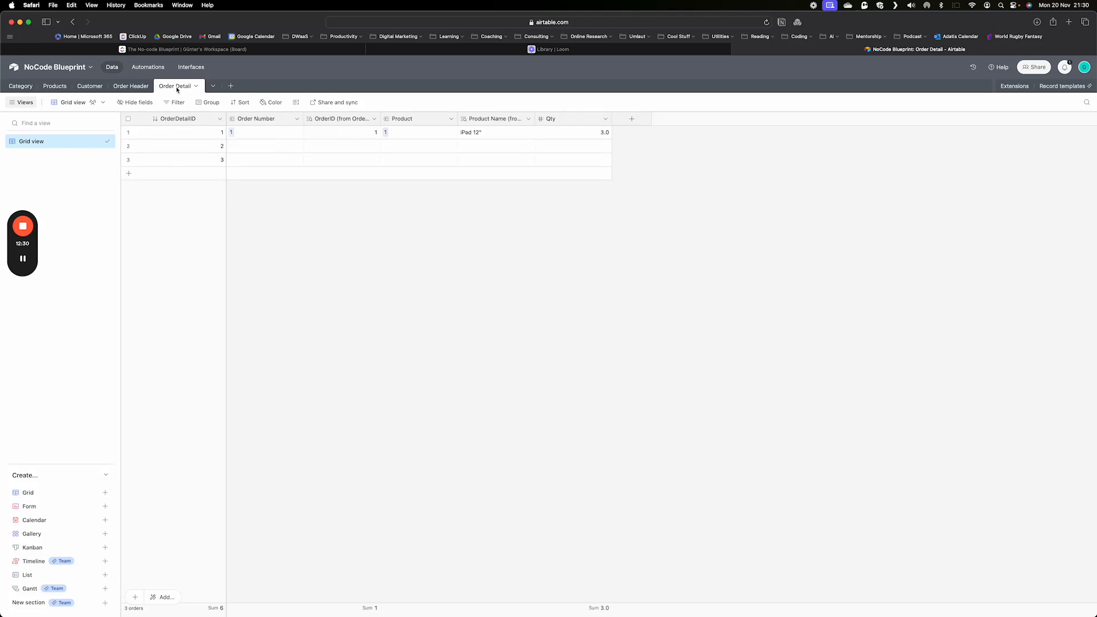
{"action": "left_click", "coordinate": [234, 148]}
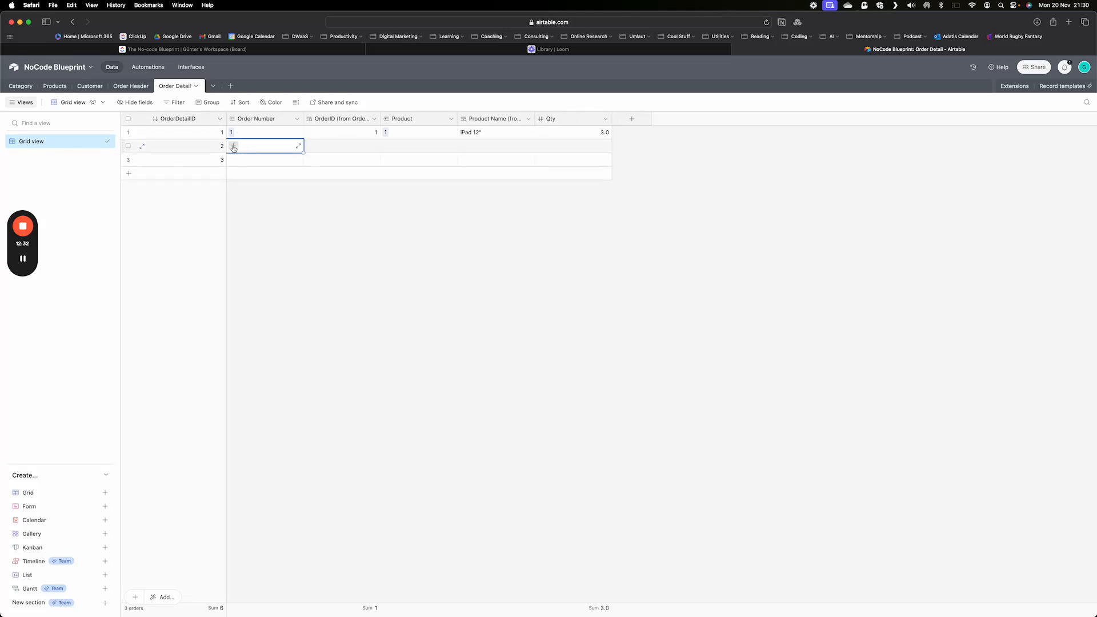
{"action": "left_click", "coordinate": [234, 148]}
{"action": "left_click", "coordinate": [206, 125]}
Link the second Order Detail record to the Electric Scooter product and set its Qty to 1
{"action": "left_click", "coordinate": [402, 148]}
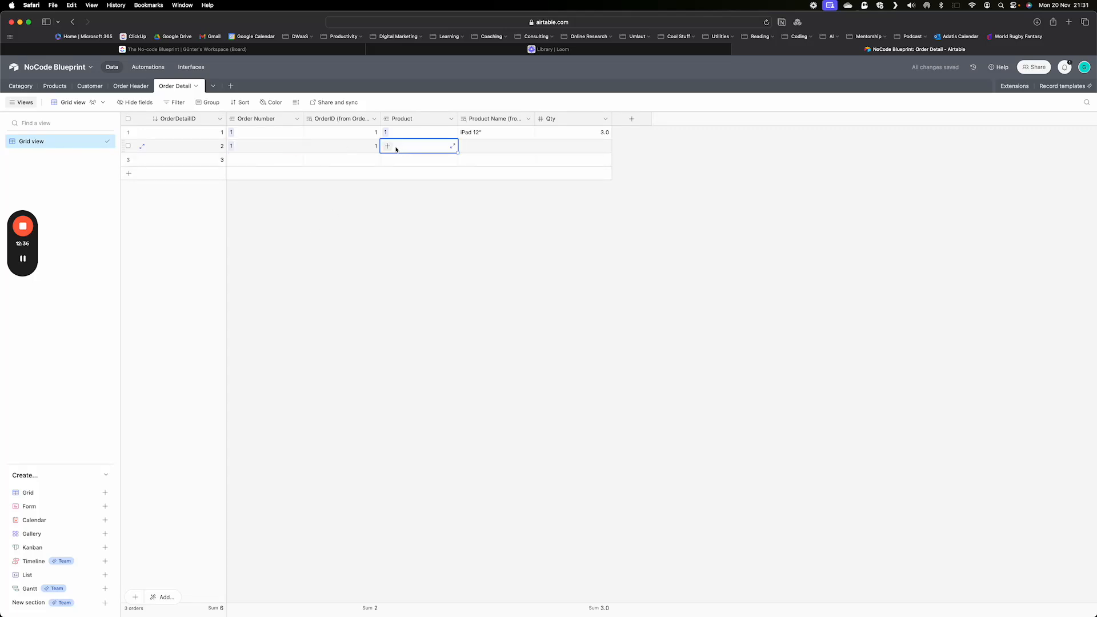
{"action": "left_click", "coordinate": [388, 146]}
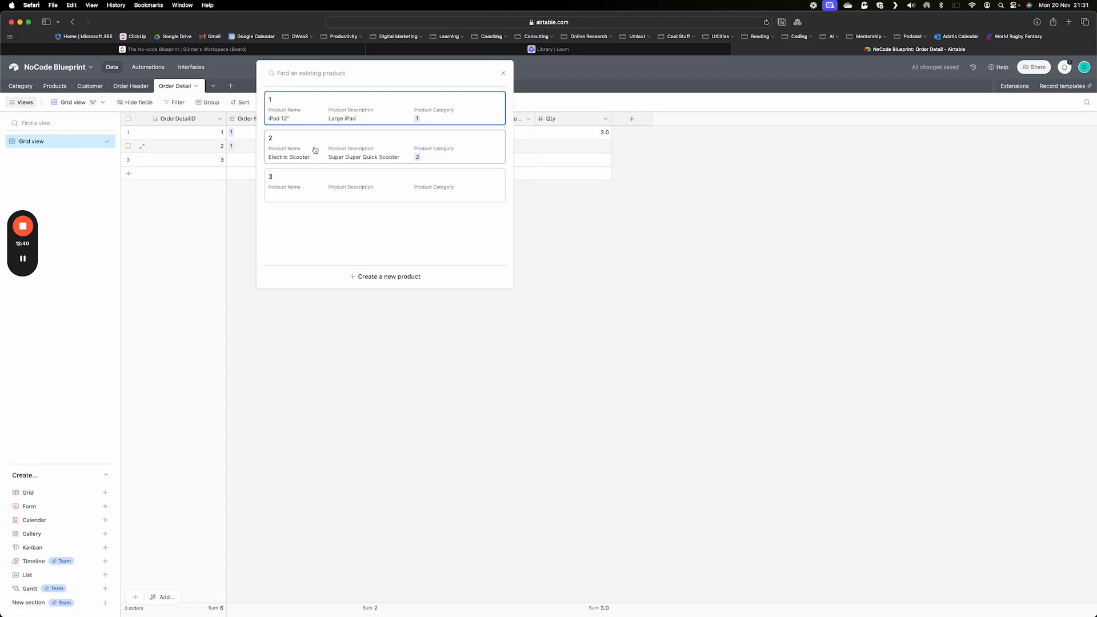
{"action": "left_click", "coordinate": [315, 150]}
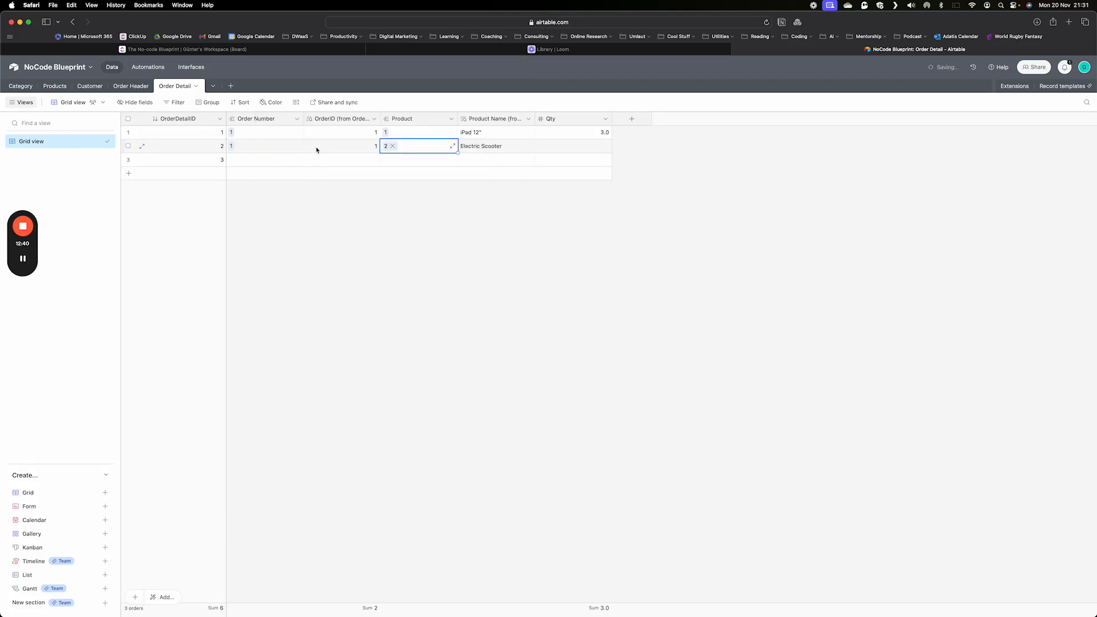
{"action": "left_click", "coordinate": [566, 145]}
{"action": "type", "text": "1"}
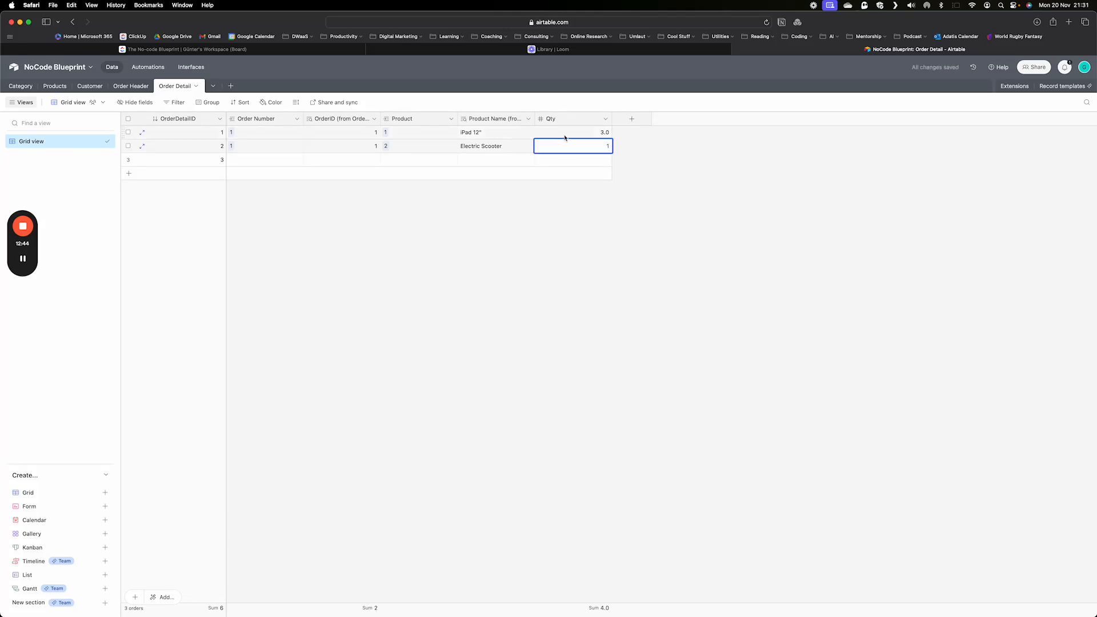
{"action": "left_click", "coordinate": [564, 135]}
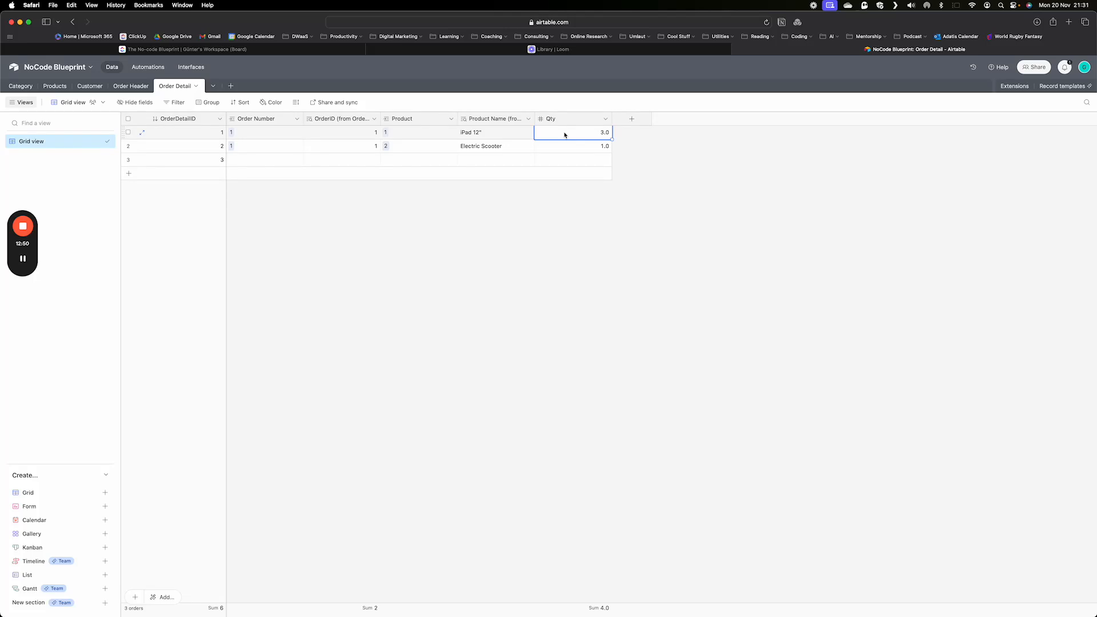
Compare the first order's linked detail records in the Order Header table with the lines in the Order Detail table
{"action": "left_click", "coordinate": [144, 86]}
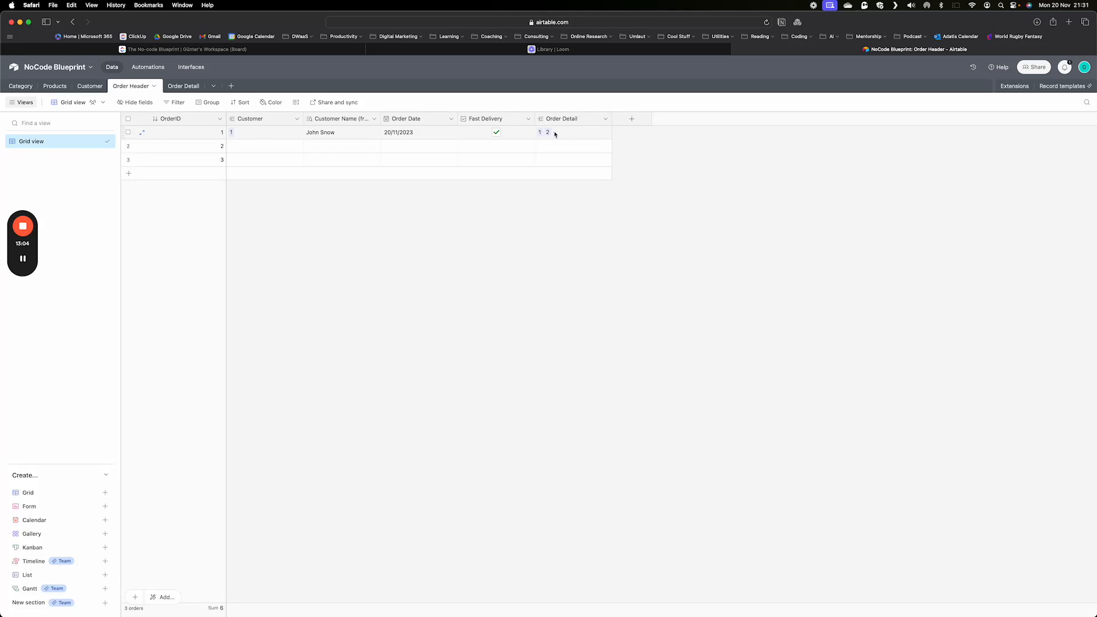
{"action": "left_click", "coordinate": [179, 87]}
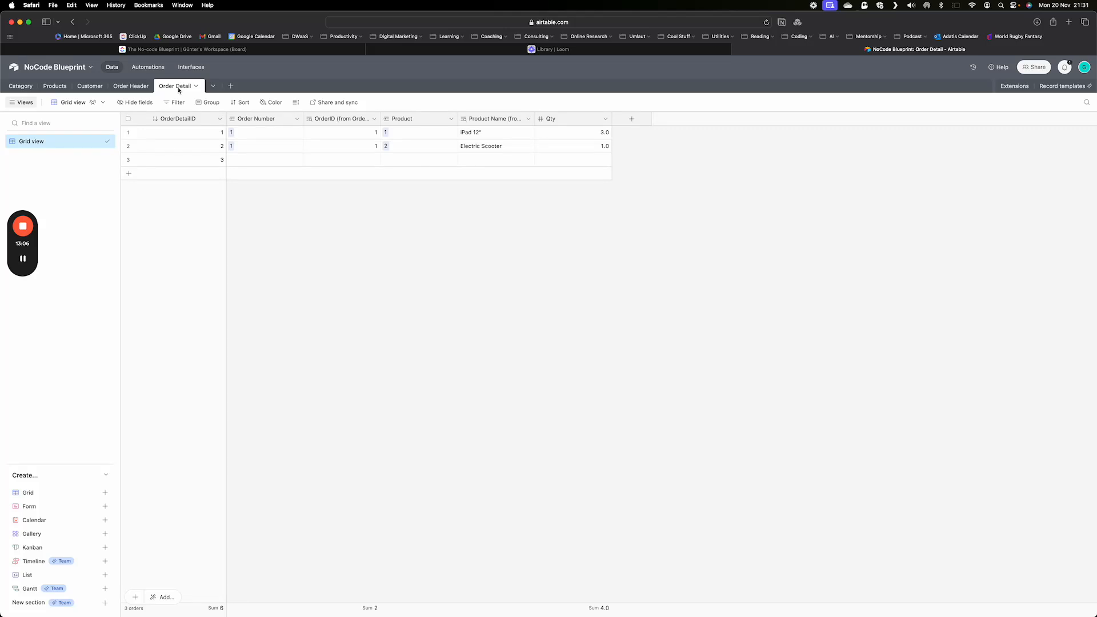
{"action": "left_click", "coordinate": [128, 90]}
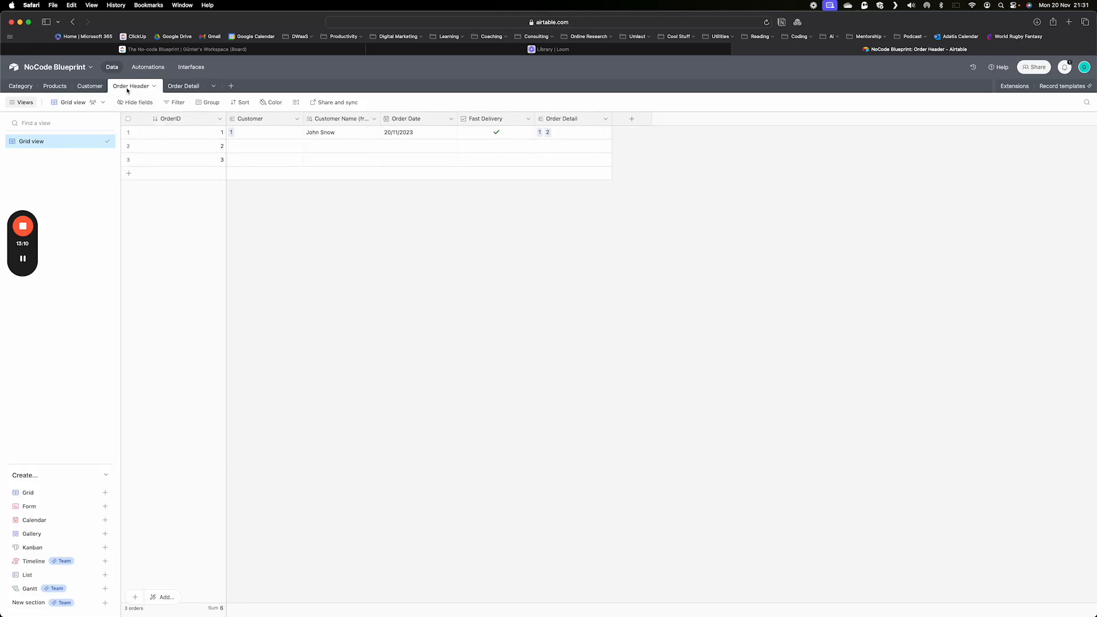